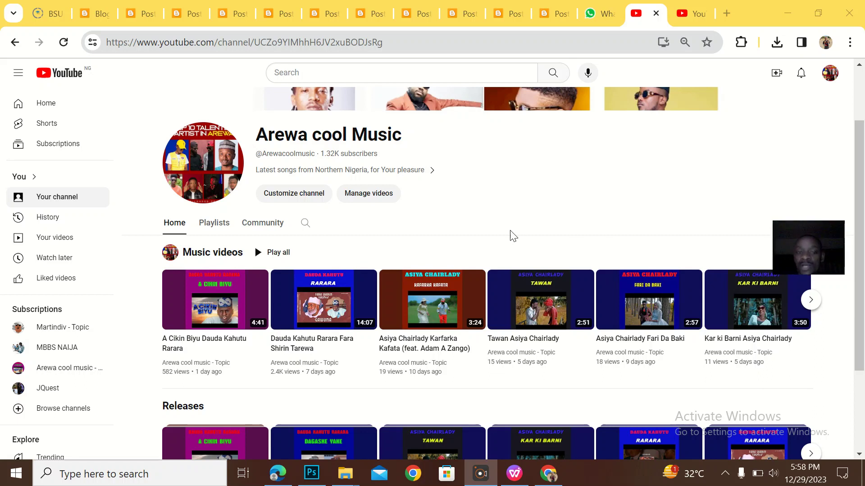
Step: Look over the channel's Playlists tab, then go back to its Home page
left_click(227, 227)
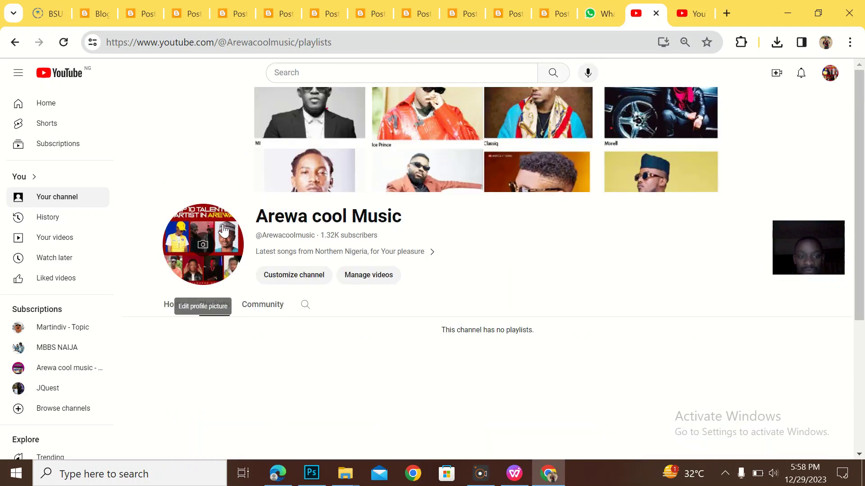
scroll(376, 340, "down", 3)
scroll(377, 339, "up", 1)
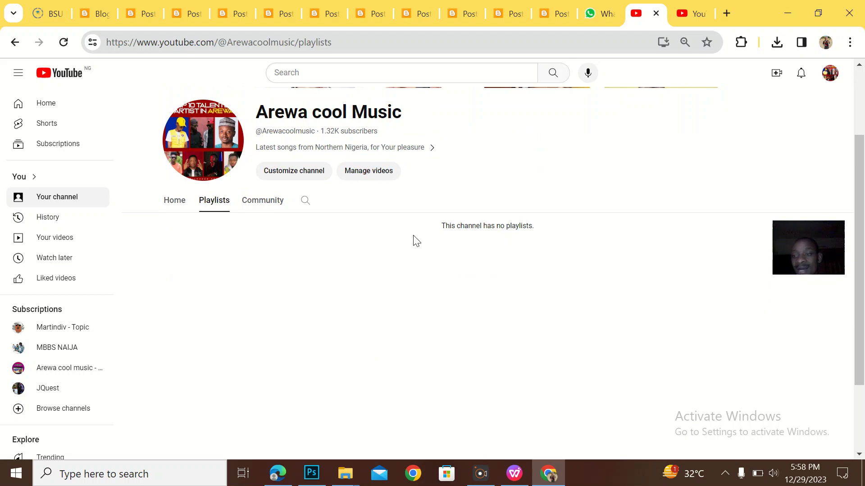
left_click(182, 200)
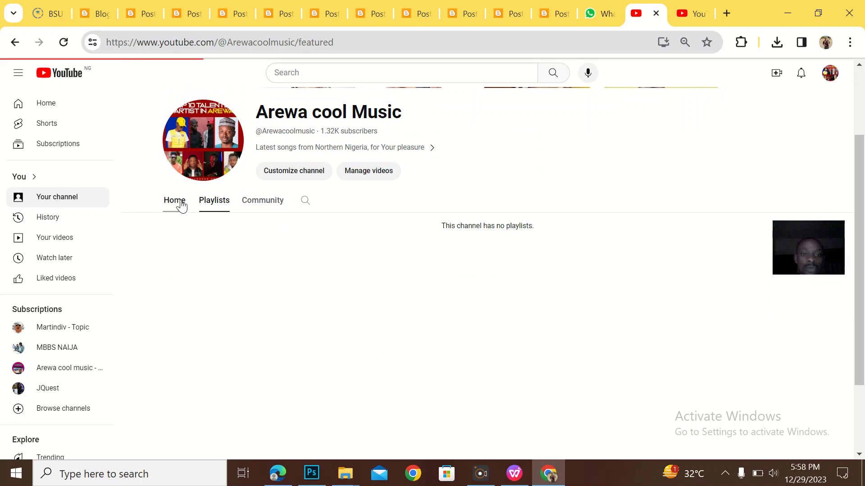
scroll(490, 307, "down", 4)
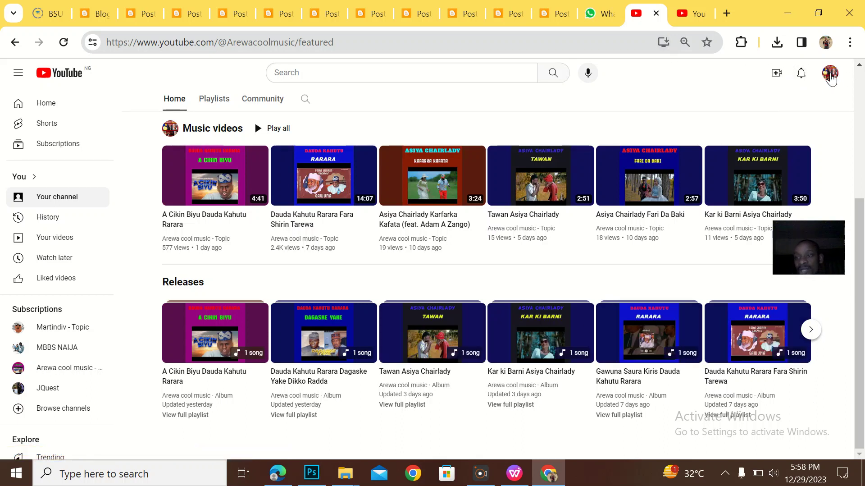
Step: Open YouTube Studio for Arewa cool Music in a new tab and return to the YouTube home tab
left_click(830, 74)
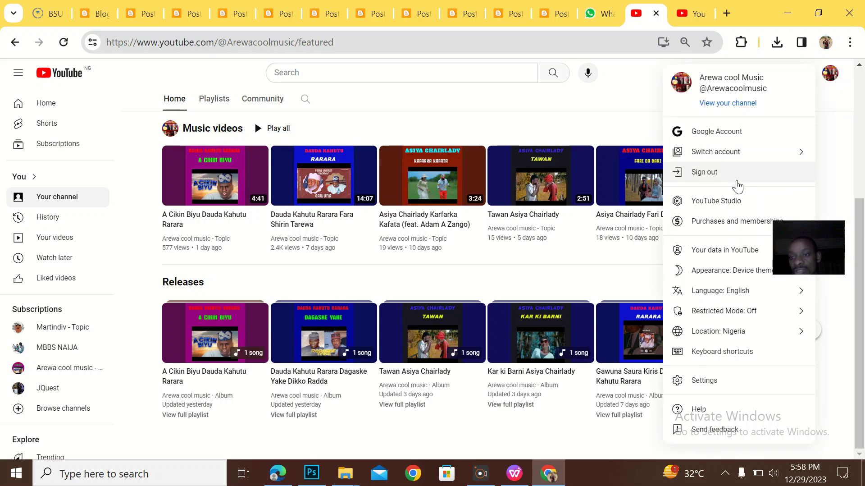
left_click(726, 206)
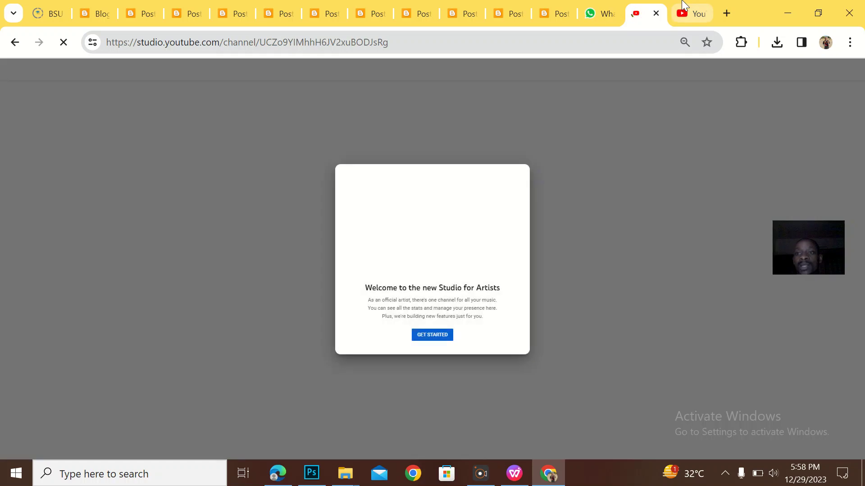
left_click(683, 5)
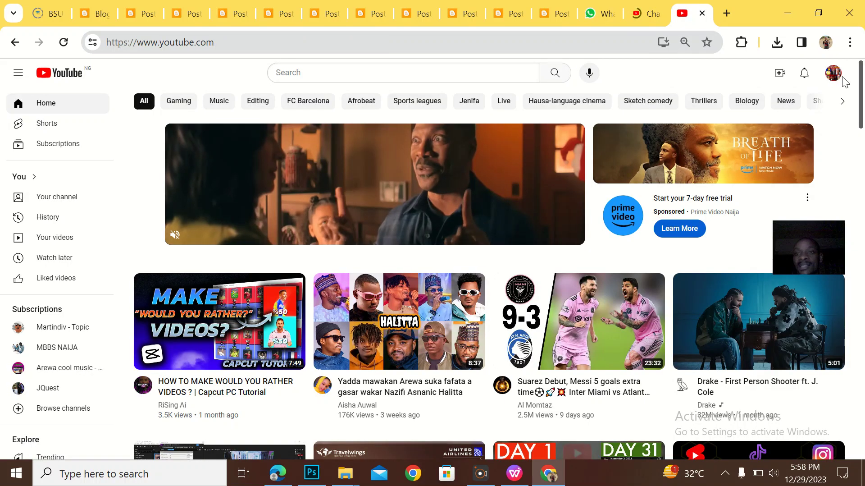
Step: Switch the YouTube account to the JQuest channel and open its YouTube Studio
left_click(833, 73)
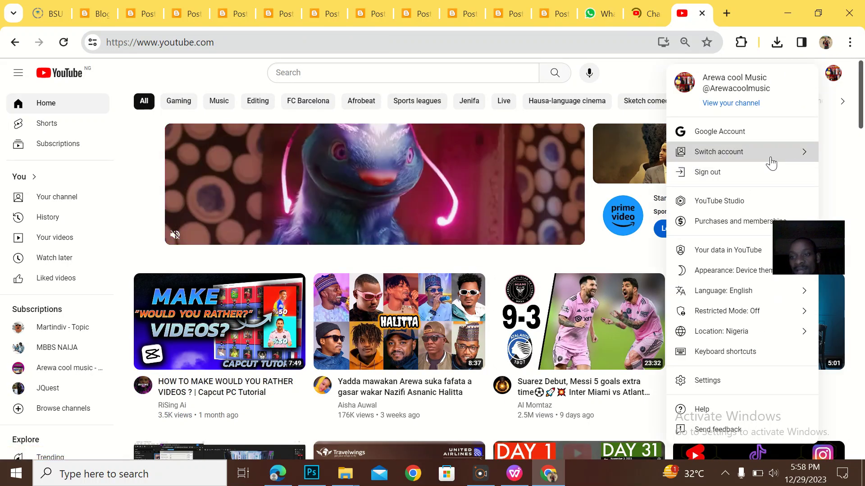
left_click(771, 163)
scroll(726, 260, "down", 3)
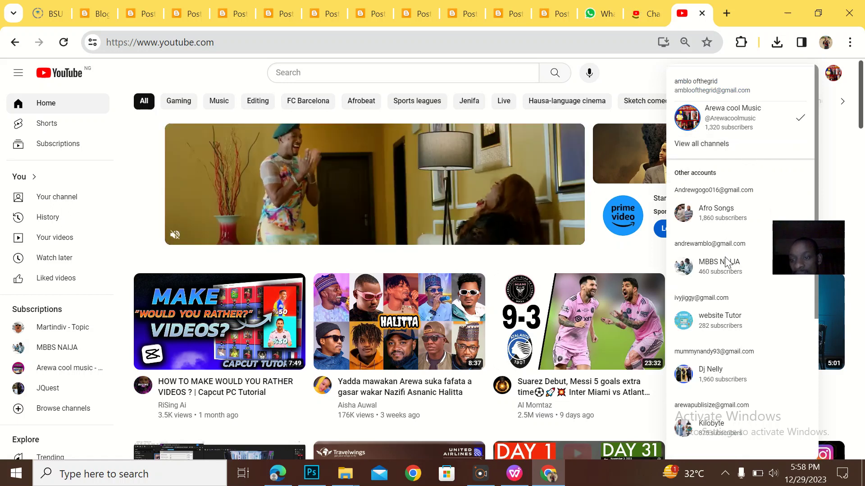
scroll(727, 296, "down", 2)
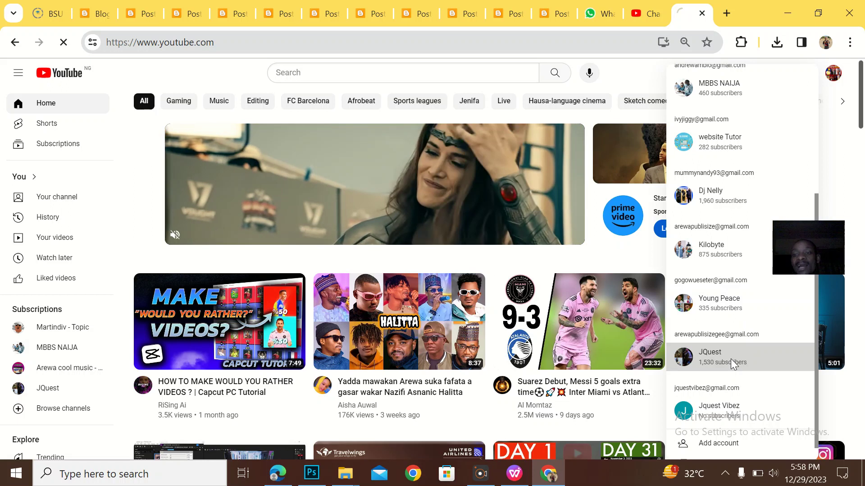
left_click(731, 358)
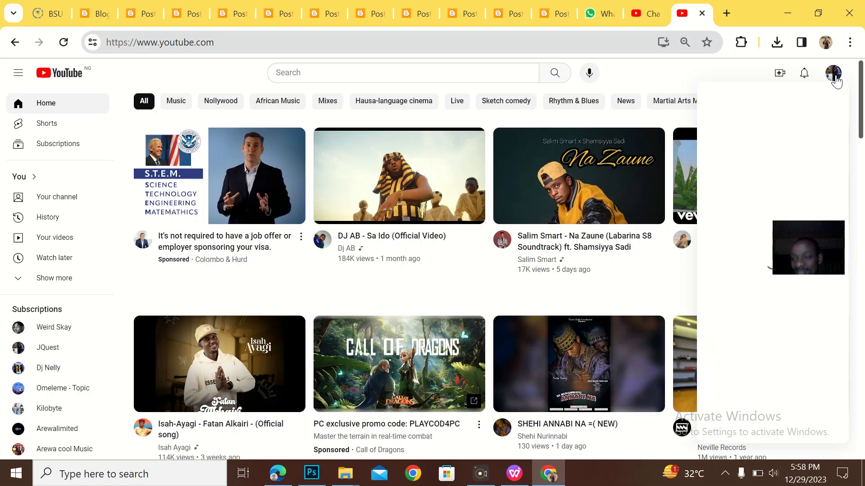
left_click(835, 76)
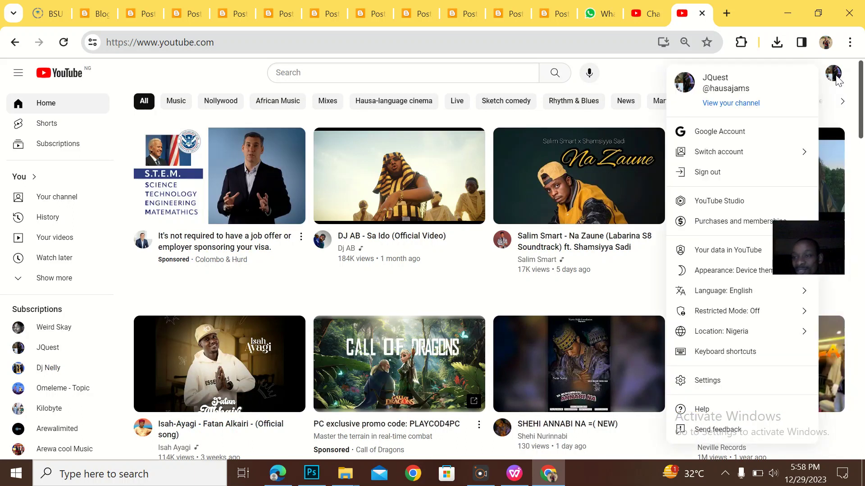
left_click(724, 202)
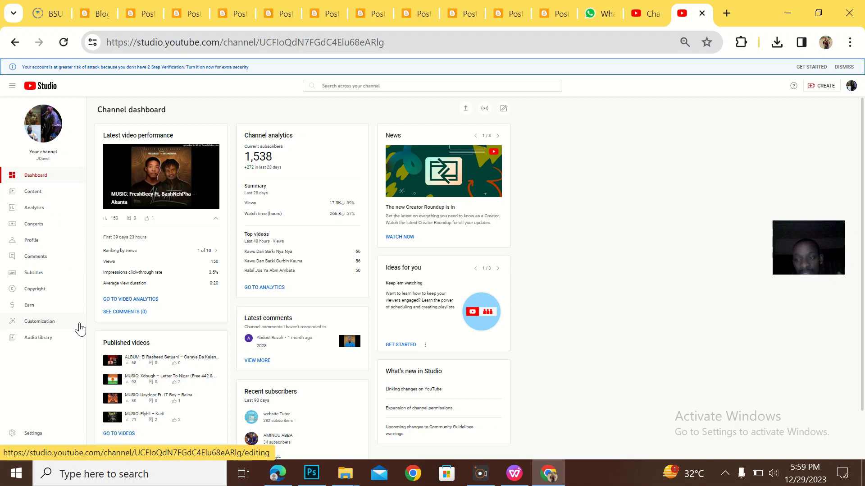
Step: Check JQuest's Basic info and Layout customization, then go to the Arewa cool Music Studio tab
left_click(50, 326)
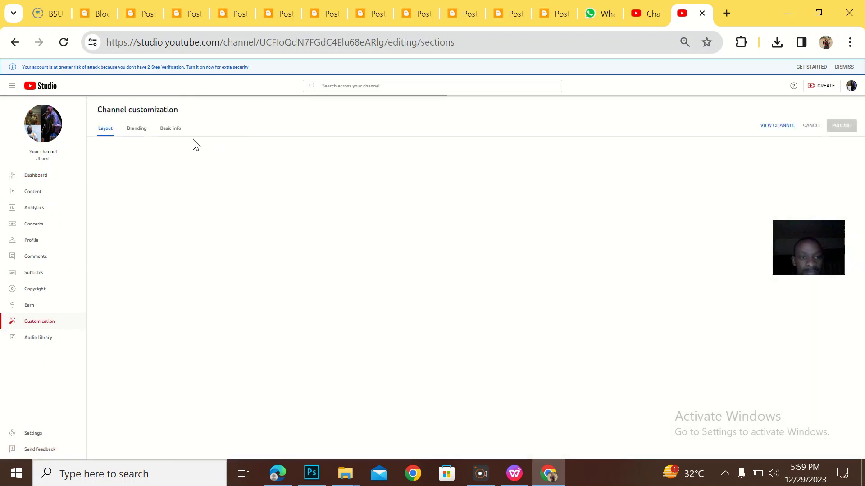
left_click(170, 130)
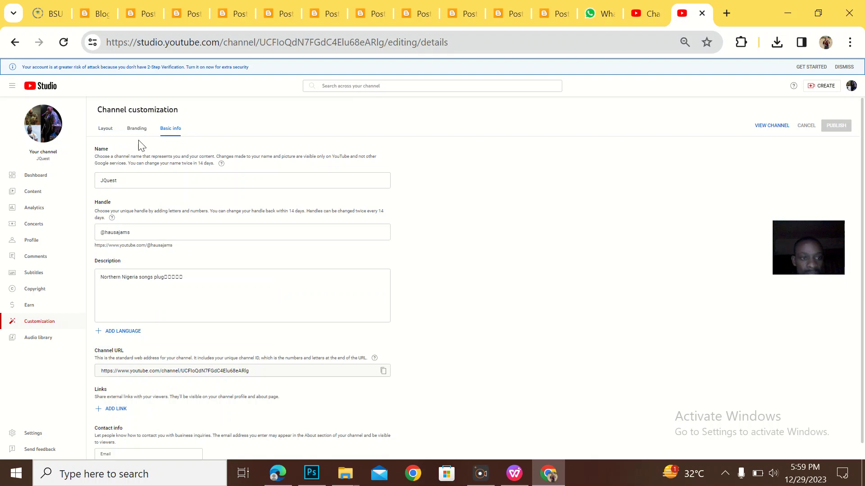
left_click(104, 128)
scroll(324, 276, "down", 3)
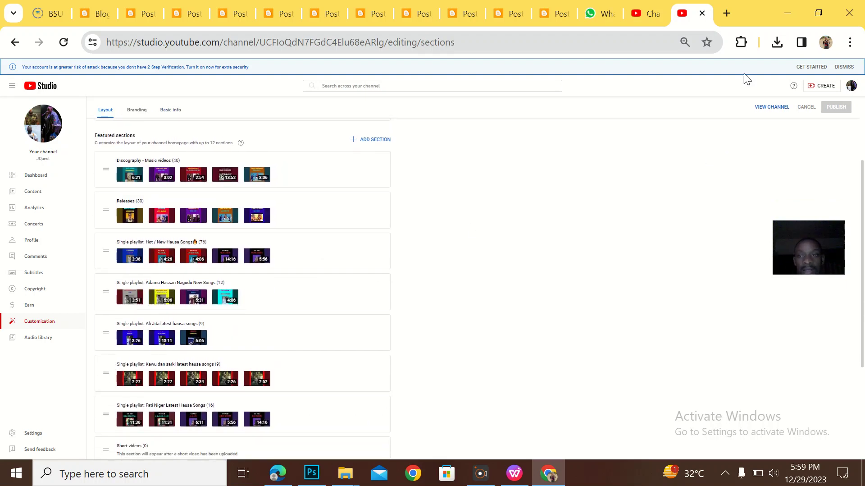
left_click(647, 14)
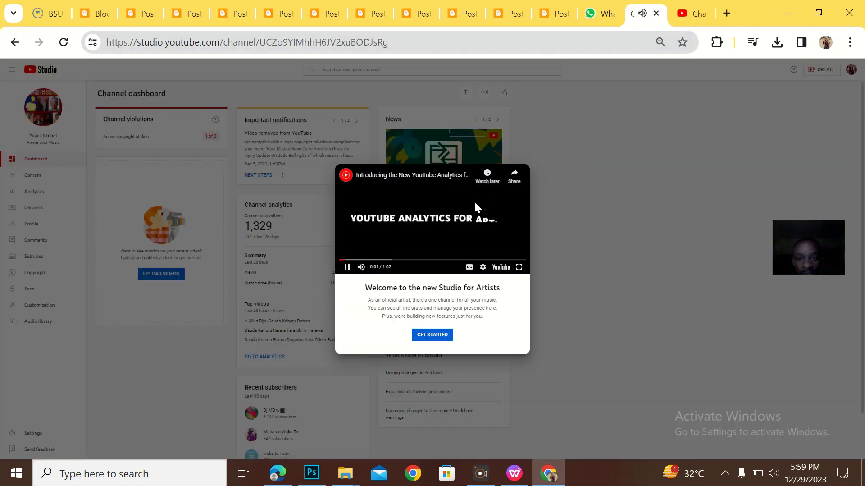
Step: Pause the welcome video, reload Studio, and close the extra customization tab
left_click(347, 267)
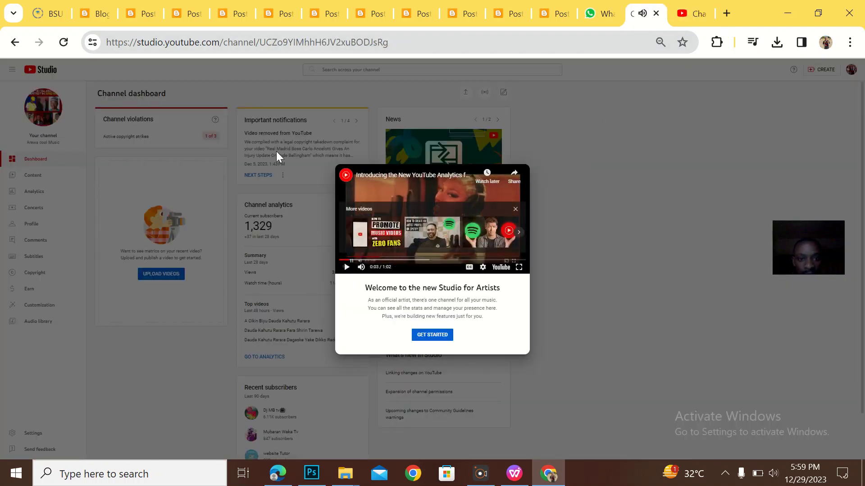
left_click(65, 44)
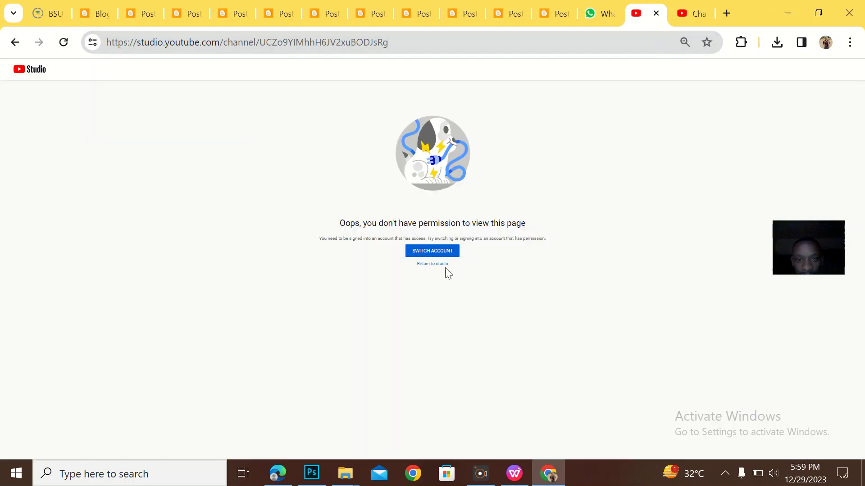
left_click(440, 265)
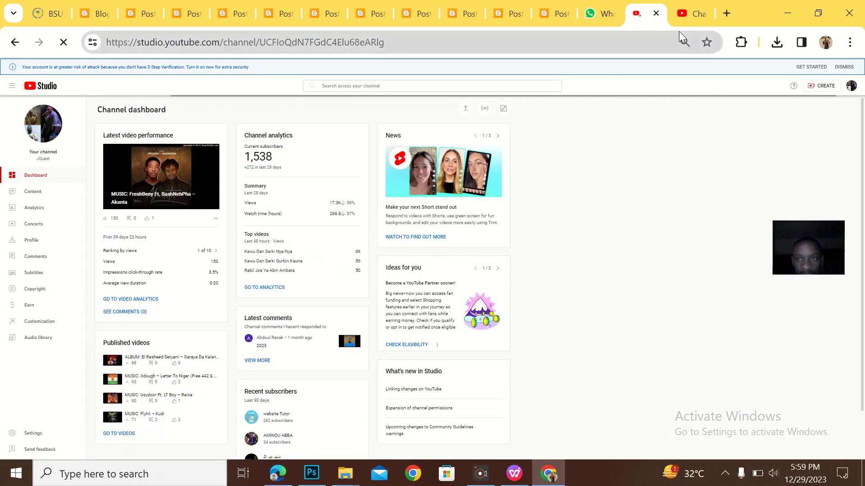
left_click(694, 10)
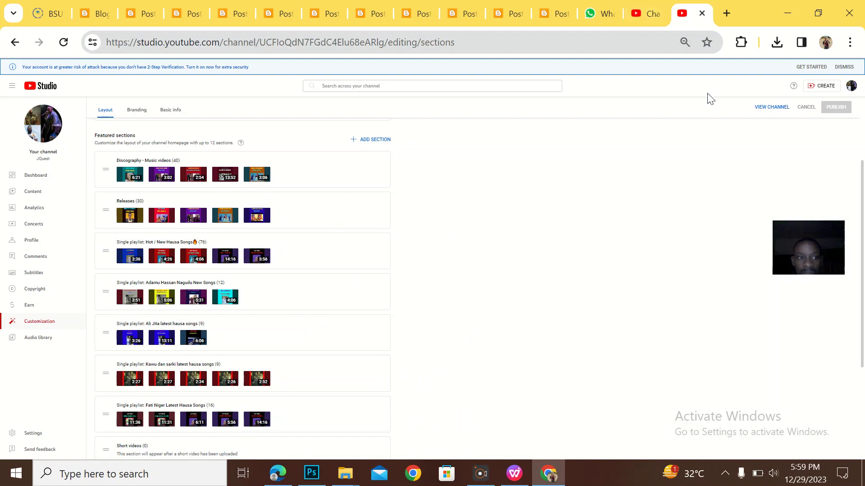
left_click(702, 14)
Step: Switch Studio to the Arewa cool Music channel and open a new browser tab
left_click(827, 45)
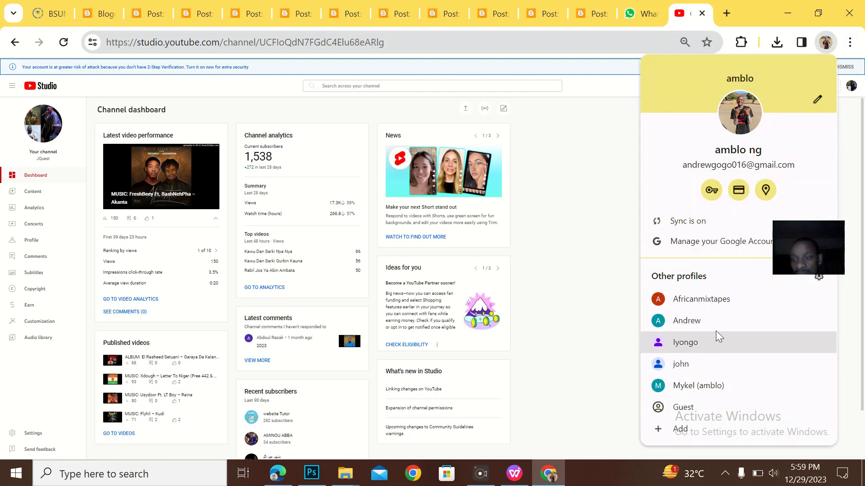
left_click(852, 92)
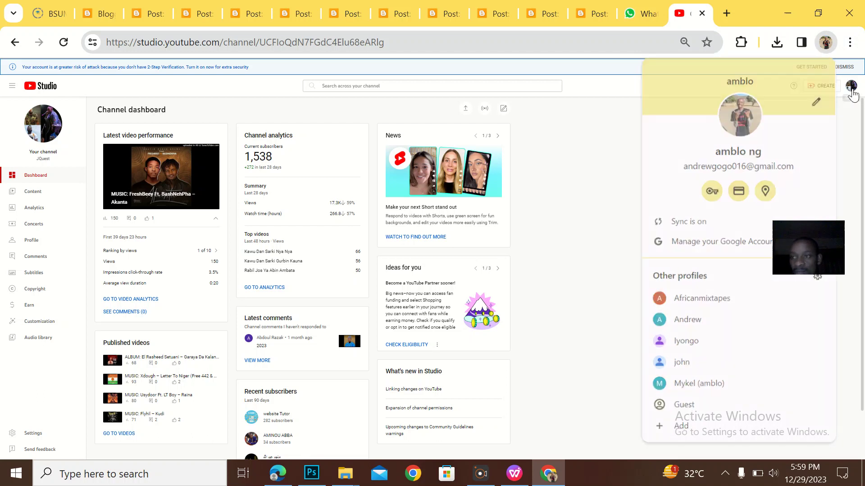
left_click(852, 90)
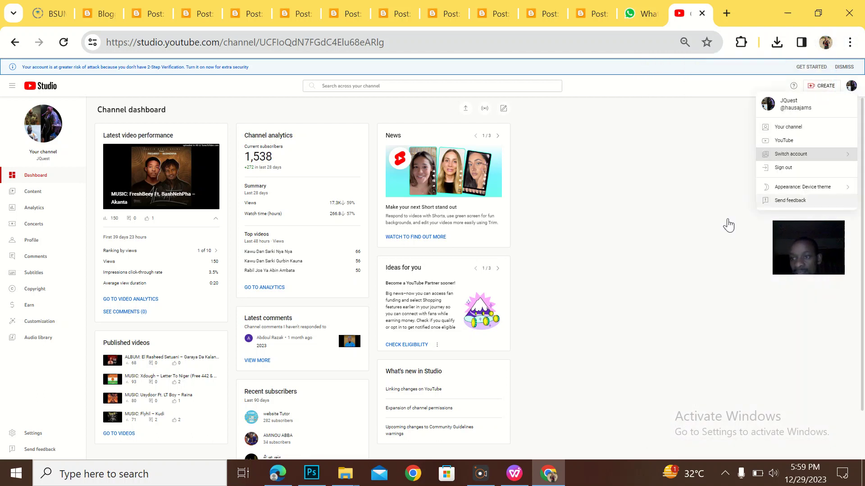
left_click(791, 153)
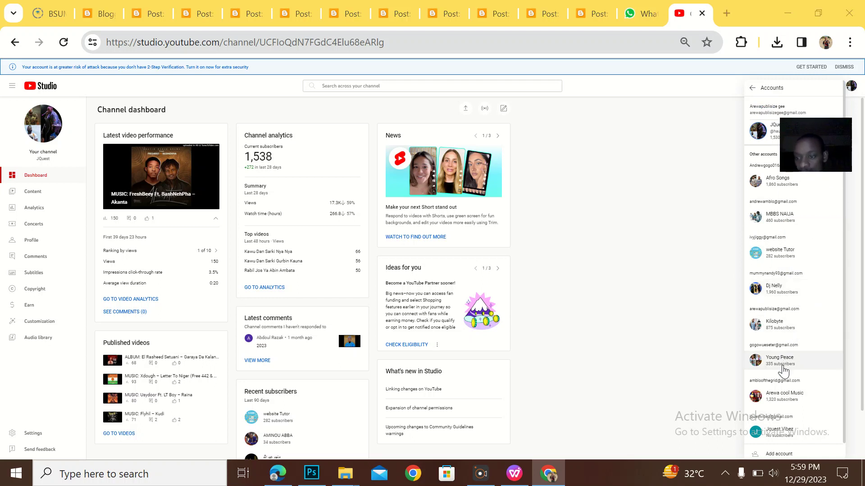
left_click(785, 396)
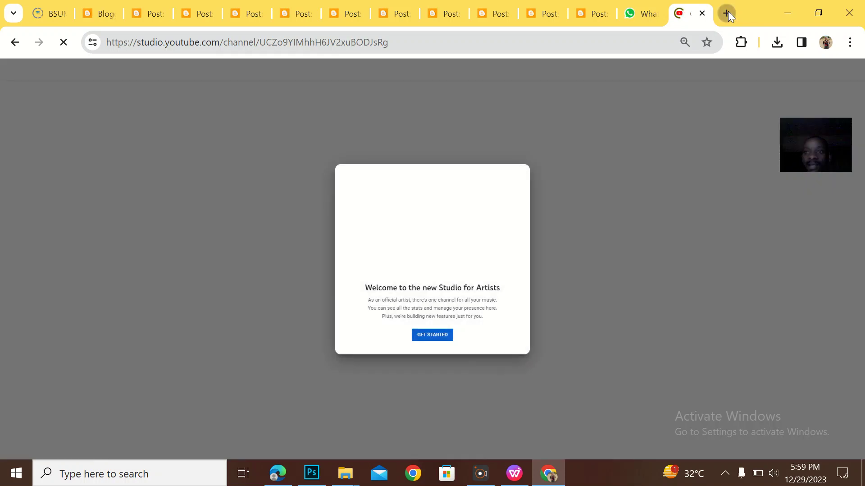
left_click(728, 13)
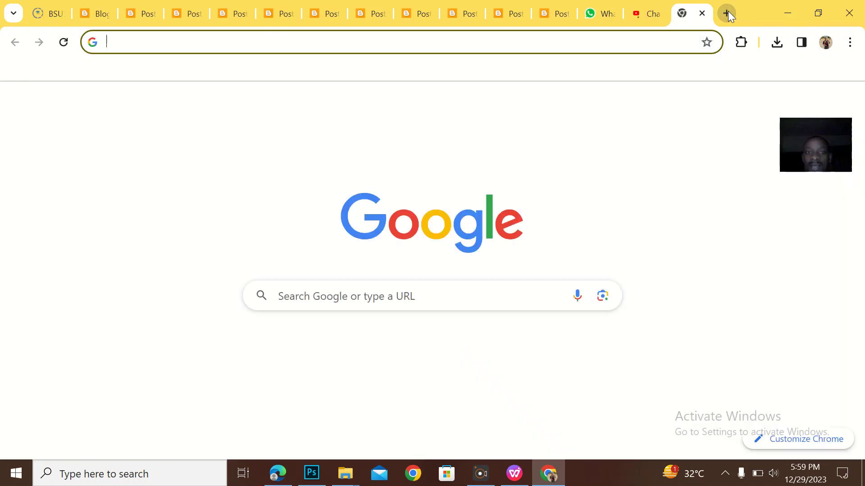
Step: Dismiss the Studio welcome dialog and move to the blank new tab
left_click(647, 14)
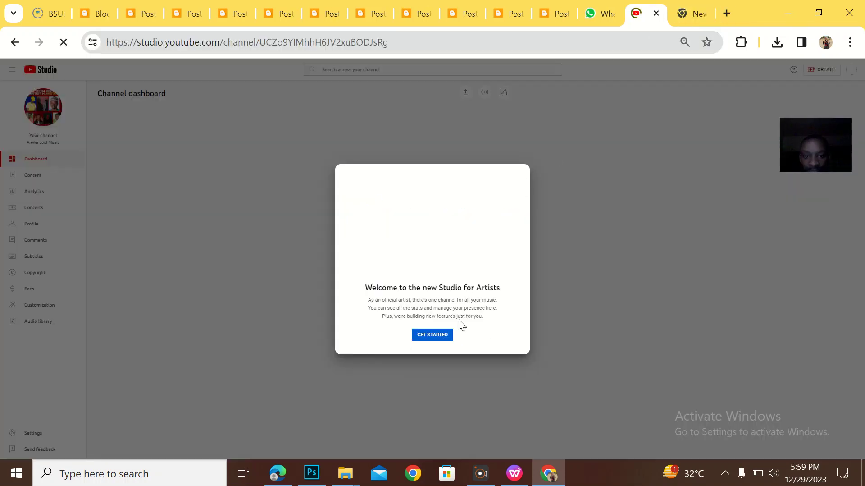
left_click(436, 335)
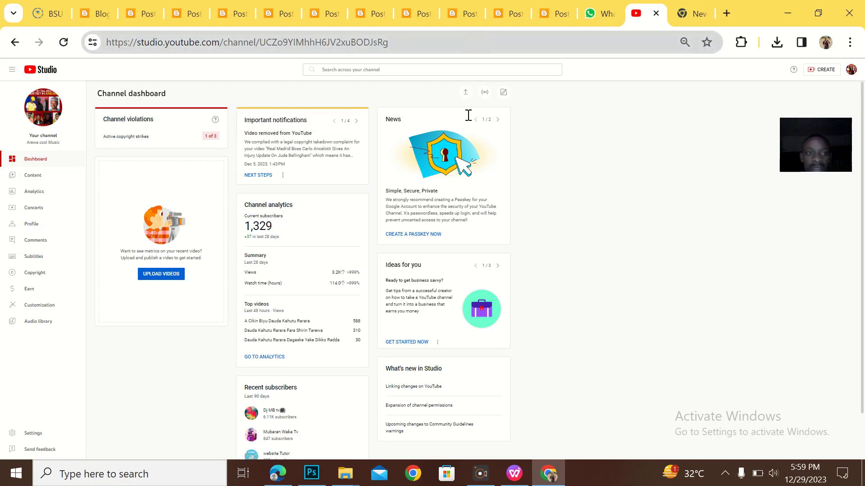
left_click(682, 6)
Step: View the Arewa cool Music channel page on YouTube, then open the other Chrome profile's window
left_click(351, 349)
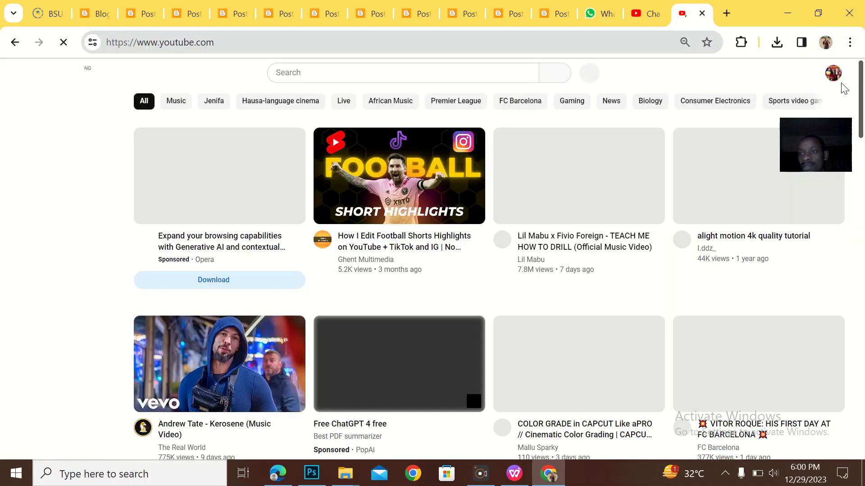
left_click(833, 73)
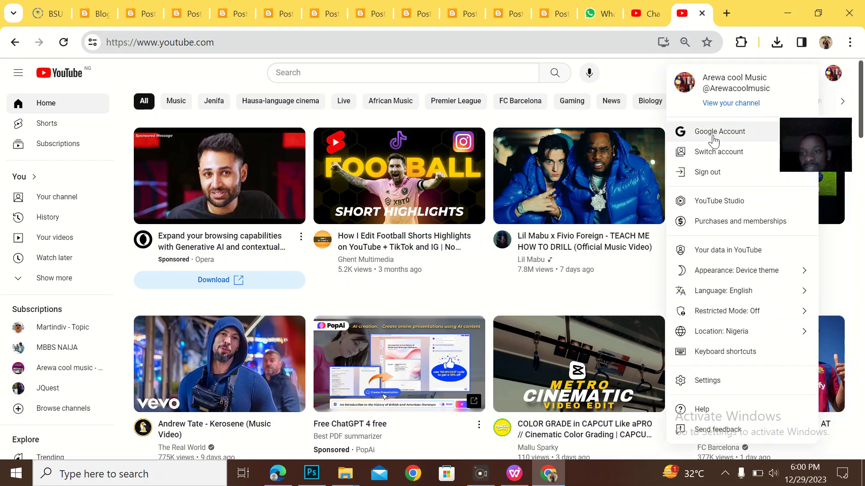
left_click(735, 103)
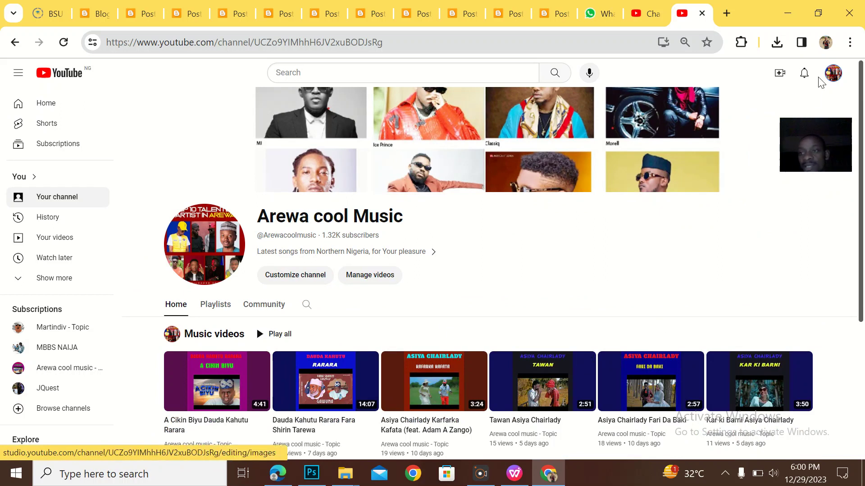
left_click(826, 43)
left_click(689, 322)
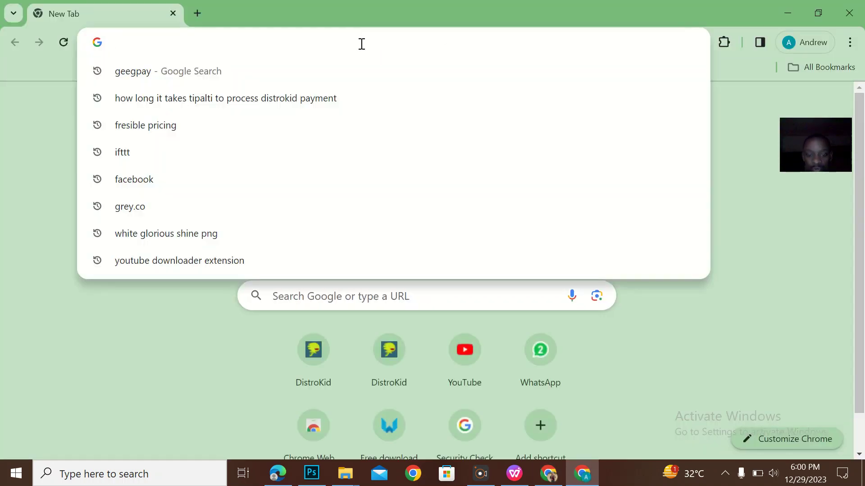
Step: Open YouTube in the other profile's window and search for 'jquest'
left_click(486, 378)
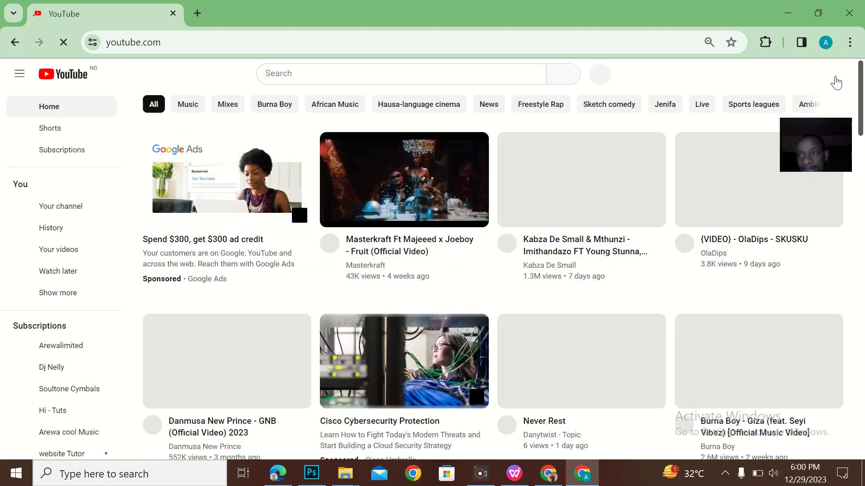
left_click(832, 73)
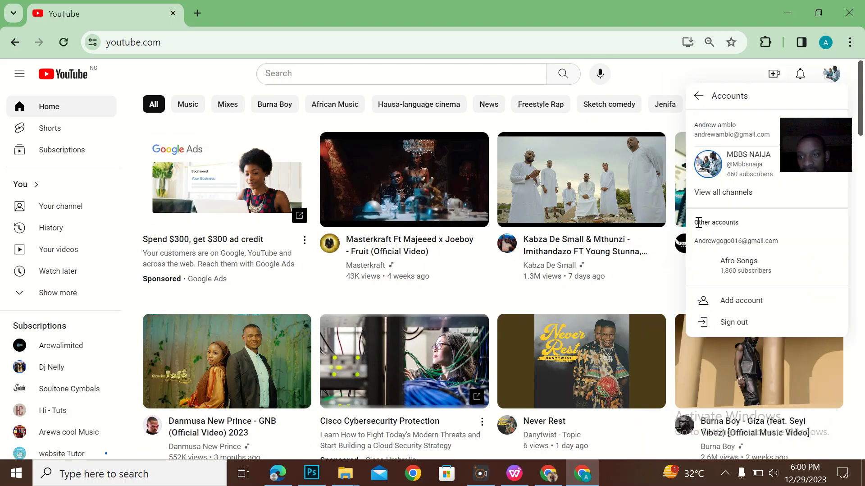
left_click(368, 73)
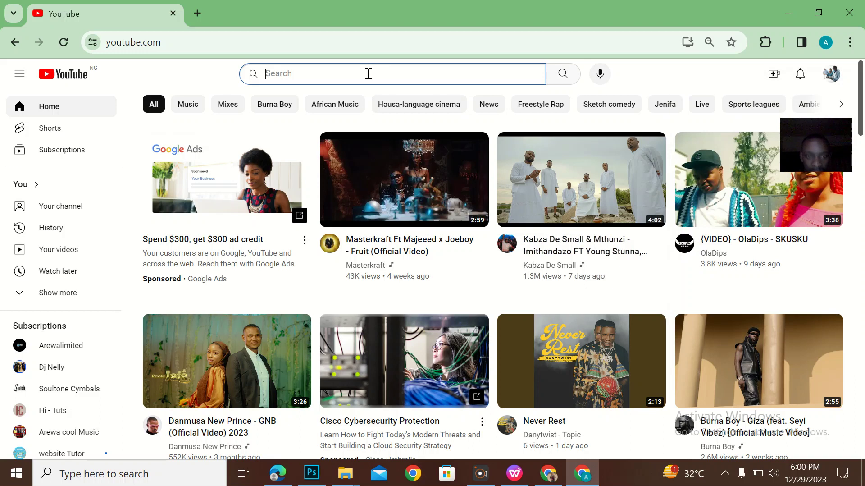
type("j")
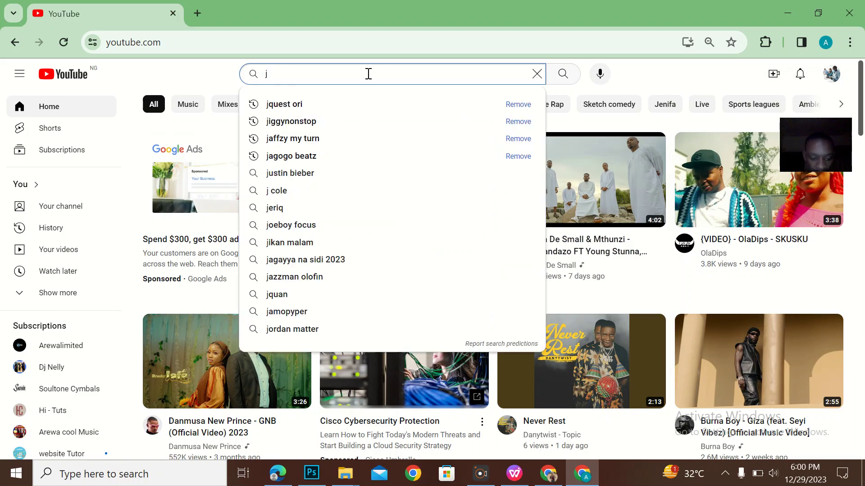
type("quest")
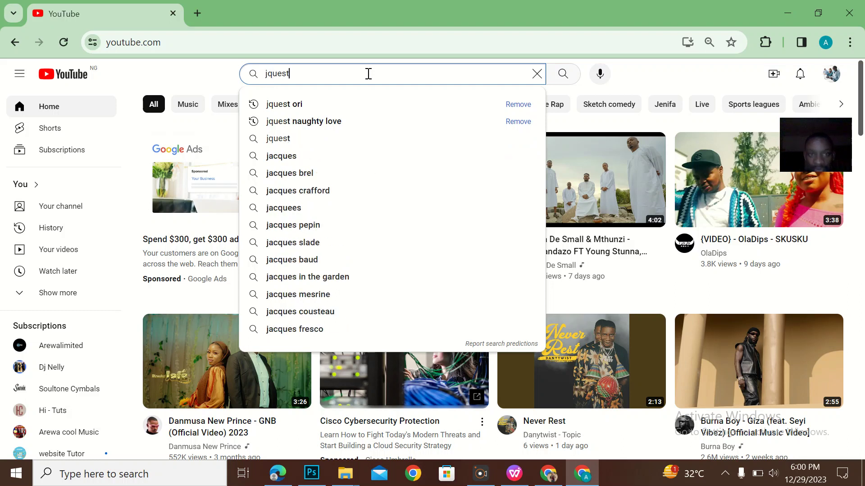
key("Return")
left_click(324, 73)
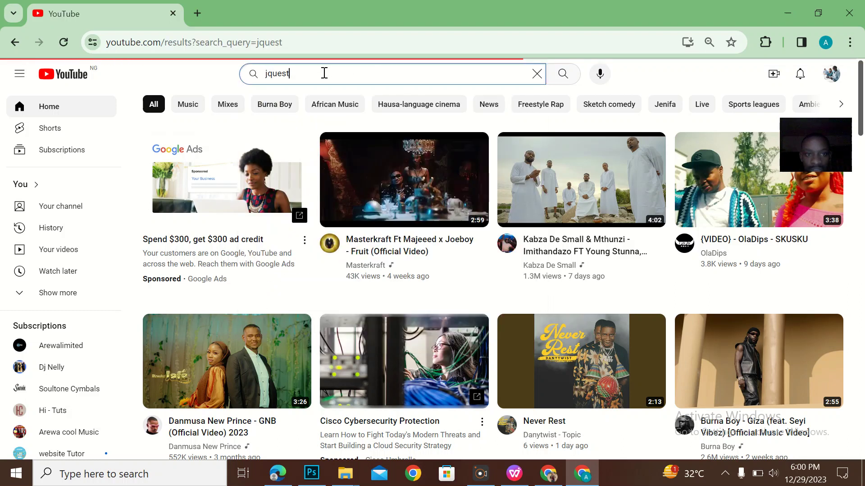
Step: Go from the search results to the JQuest channel's Playlists tab
scroll(383, 259, "down", 10)
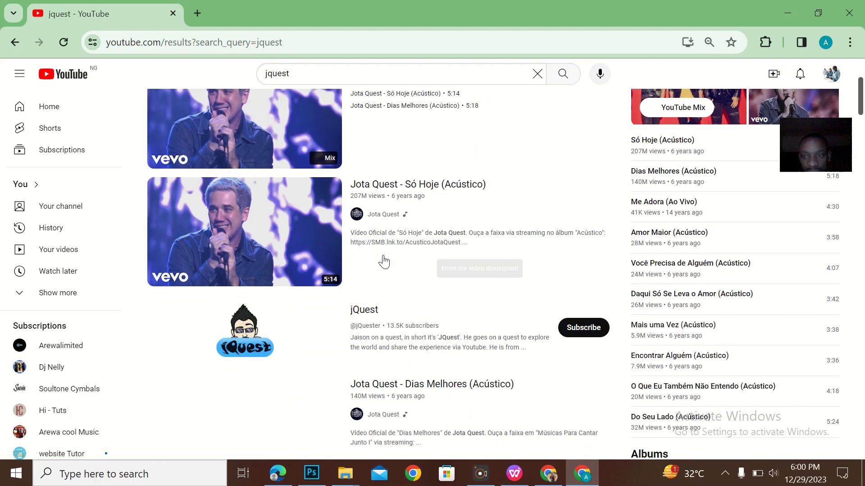
scroll(383, 255, "down", 15)
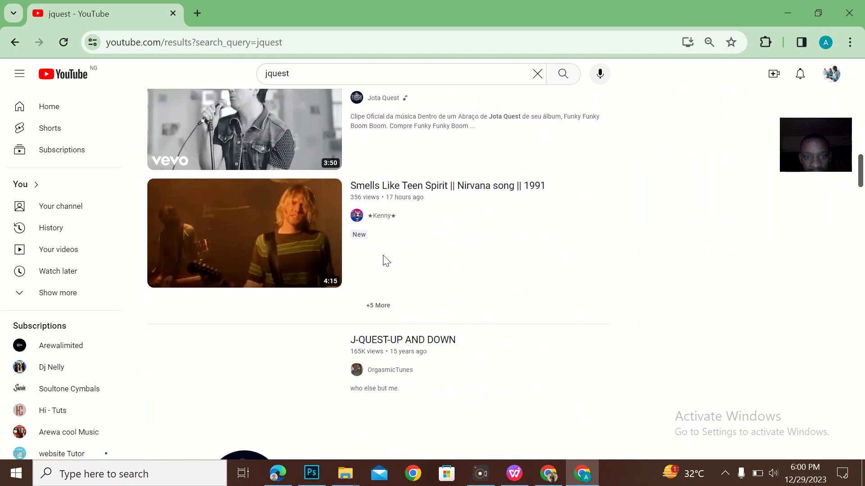
scroll(383, 255, "down", 10)
scroll(383, 243, "up", 2)
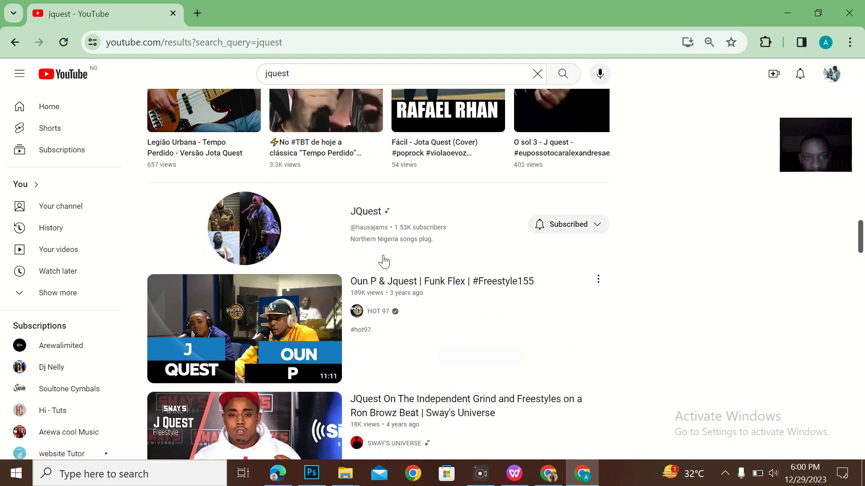
left_click(370, 212)
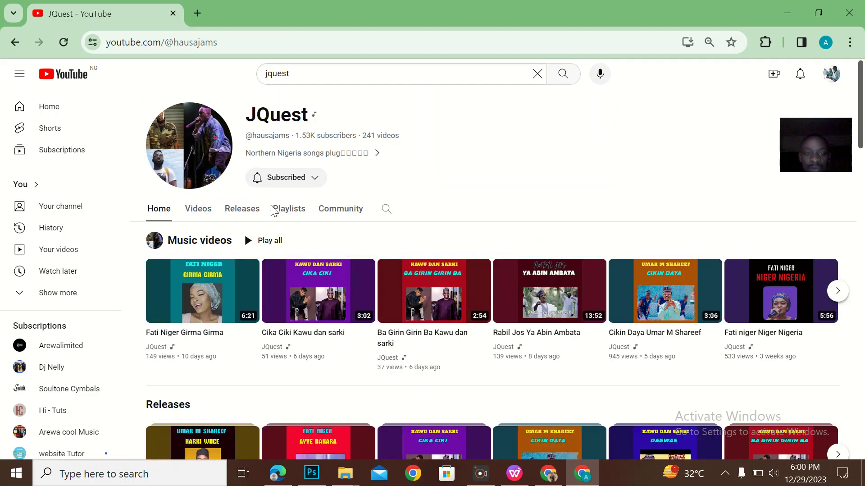
left_click(272, 209)
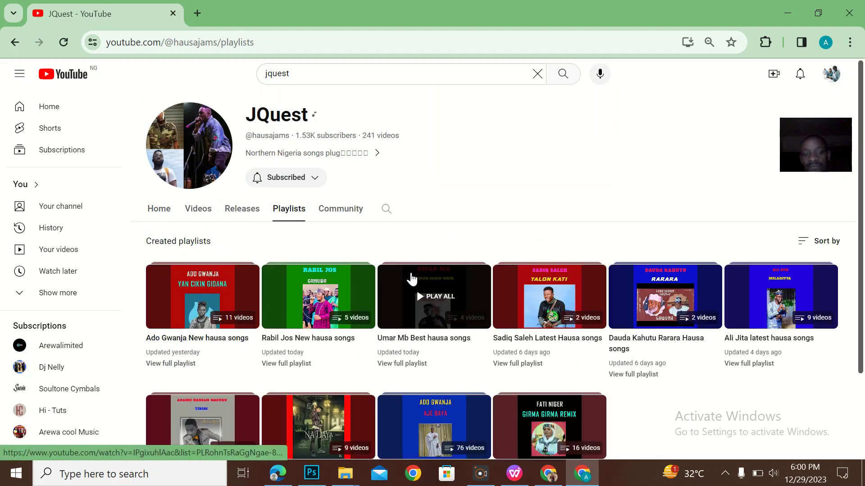
Step: Copy the Ado Gwanja New hausa songs share link and return to the Studio dashboard
left_click(182, 373)
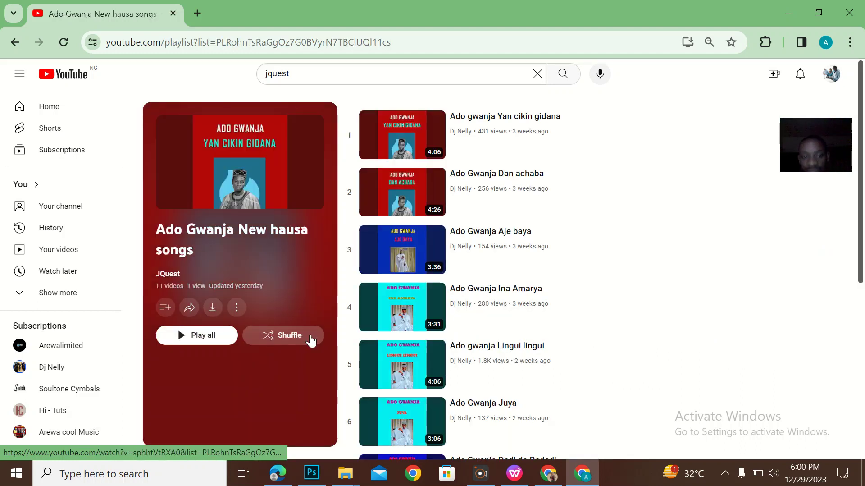
left_click(189, 307)
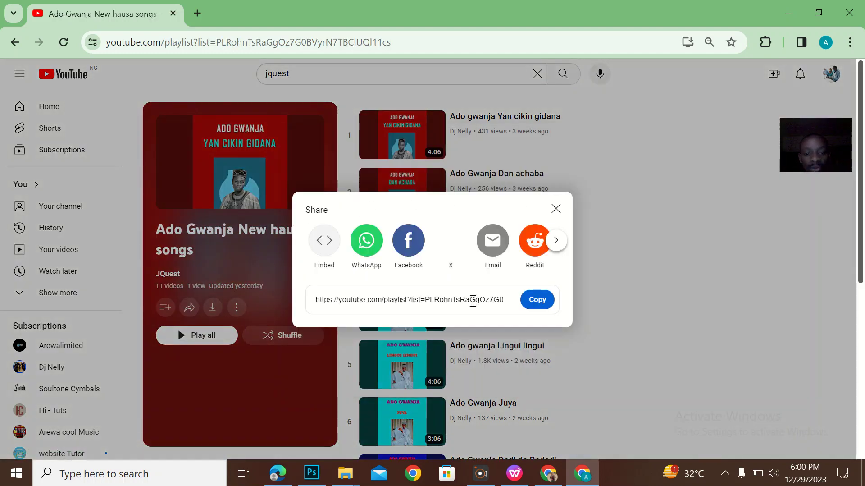
left_click(537, 299)
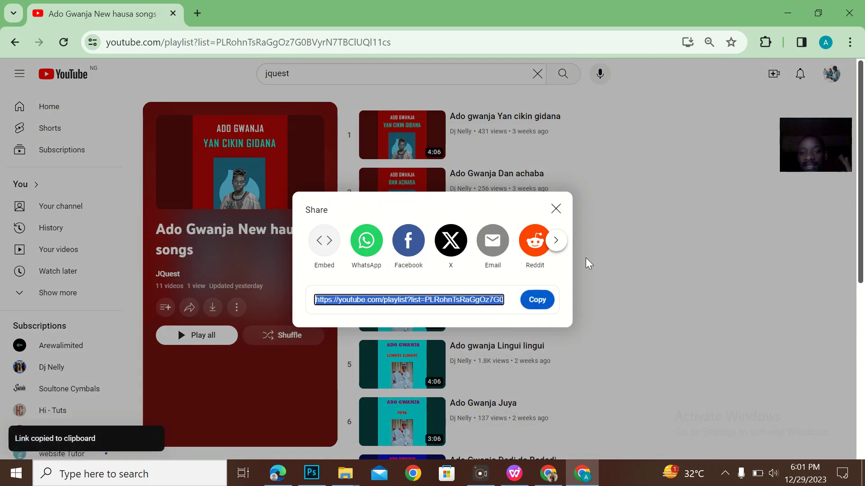
left_click(549, 473)
left_click(647, 13)
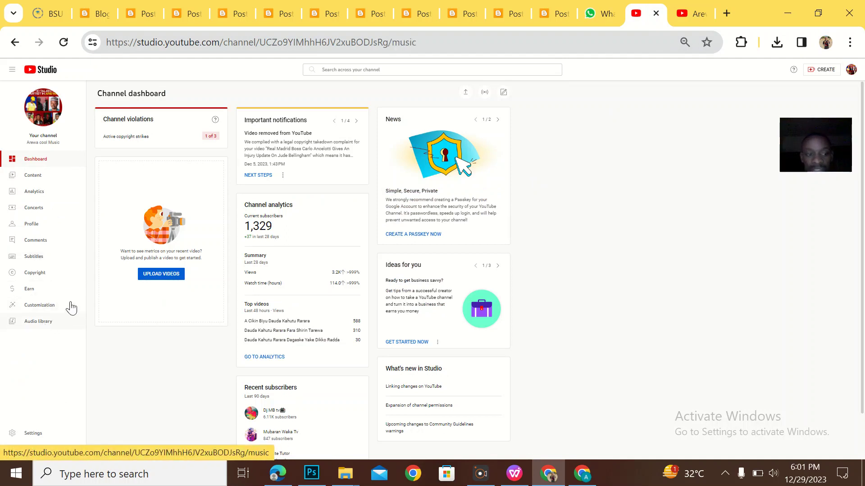
Step: In Customization > Layout, add a Single playlist section with the pasted Ado Gwanja link, then publish
left_click(70, 318)
left_click(52, 309)
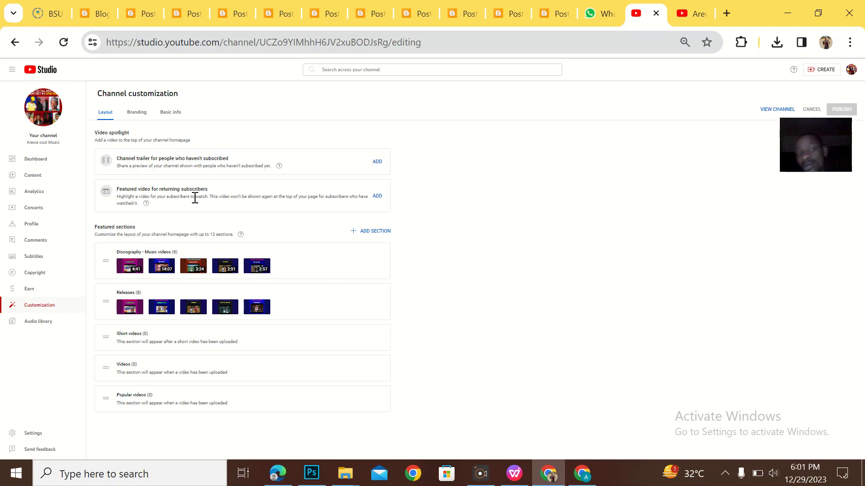
mouse_move(388, 259)
left_click(381, 232)
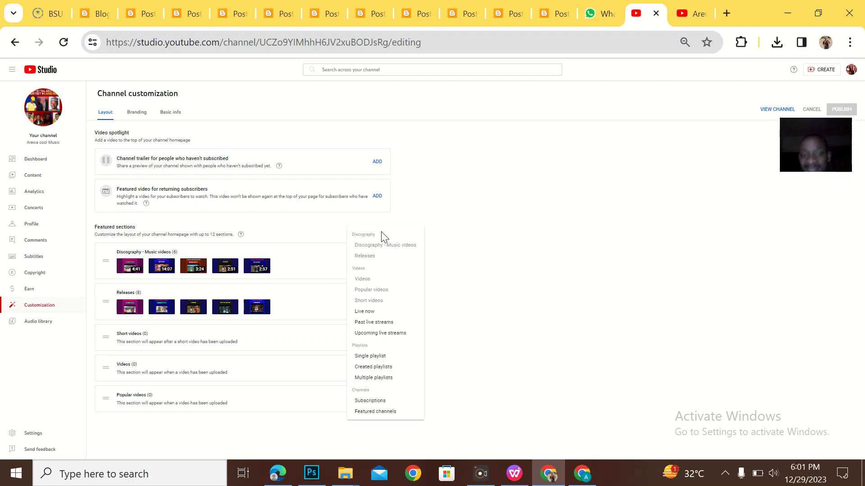
left_click(371, 356)
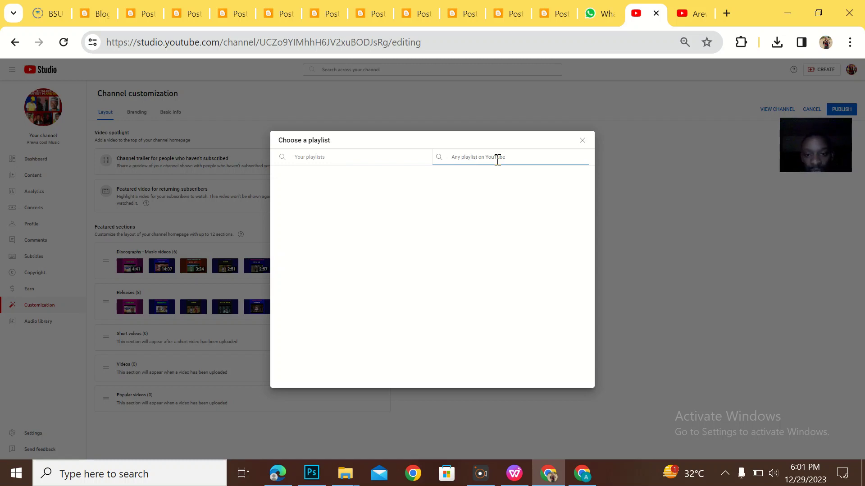
key("ctrl+v")
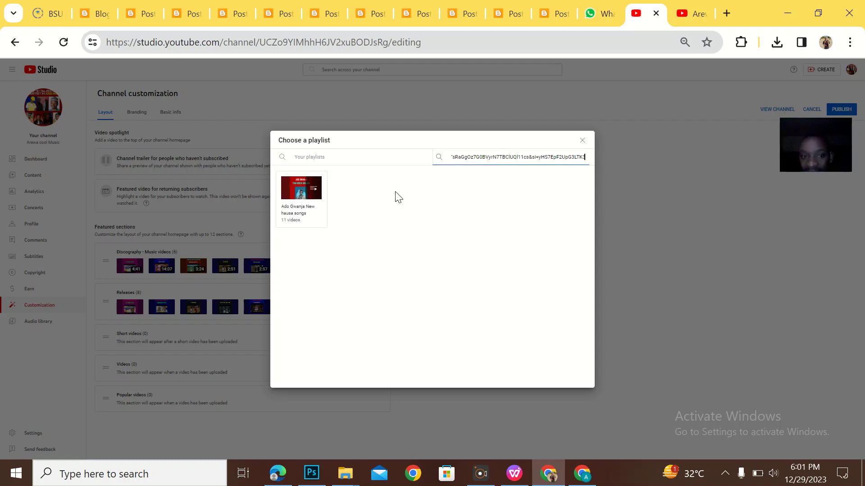
left_click(294, 195)
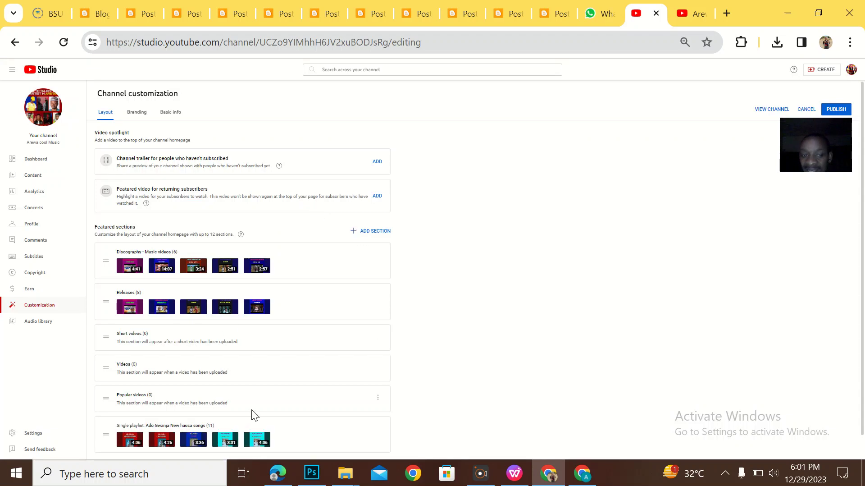
scroll(196, 416, "down", 1)
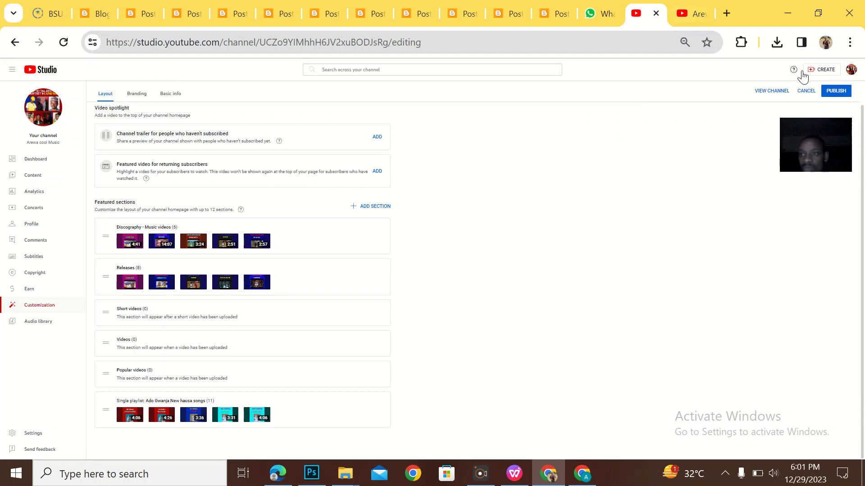
left_click(829, 91)
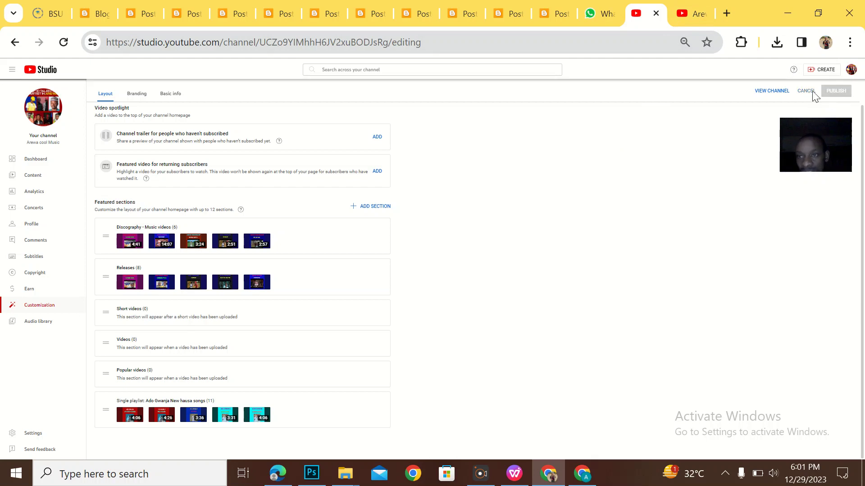
Step: Reload the Arewa cool Music channel page to confirm the new playlist row, then return to the JQuest window
left_click(690, 17)
scroll(356, 274, "down", 4)
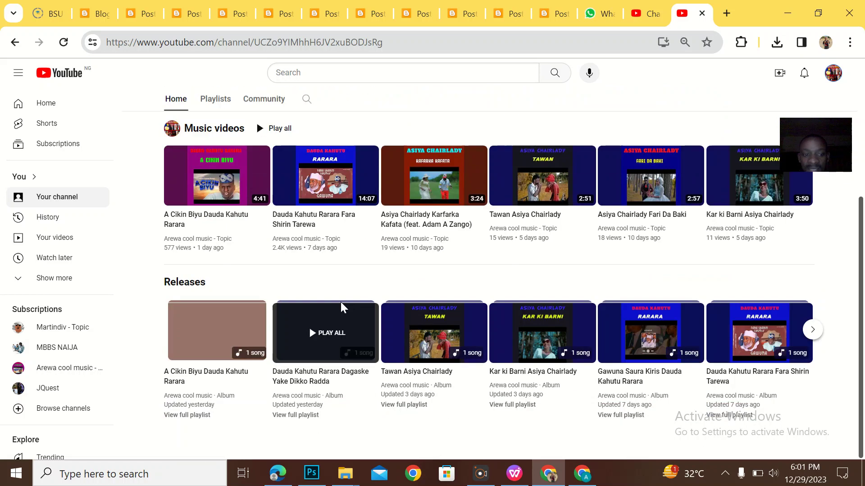
scroll(205, 249, "up", 1)
scroll(205, 249, "up", 2)
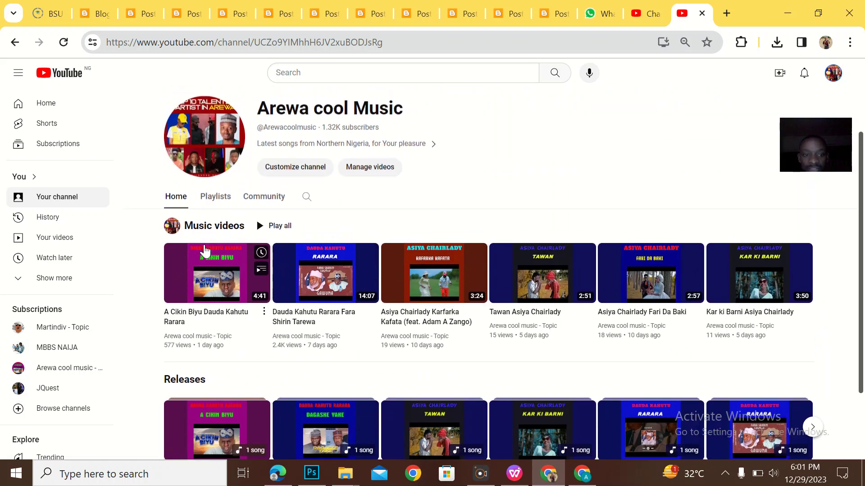
scroll(203, 248, "down", 2)
left_click(64, 42)
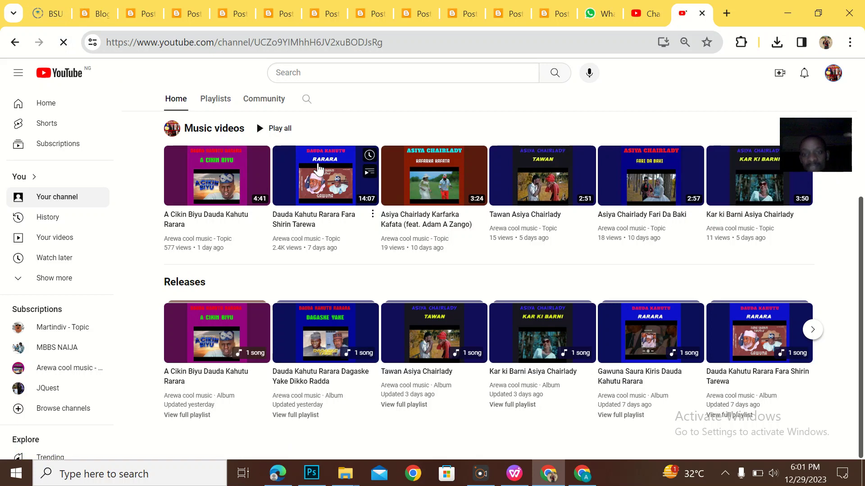
scroll(393, 277, "down", 5)
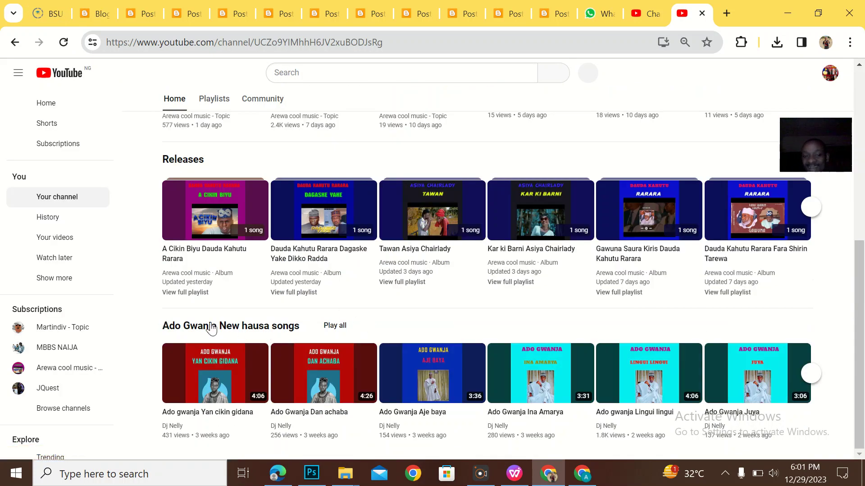
left_click(647, 14)
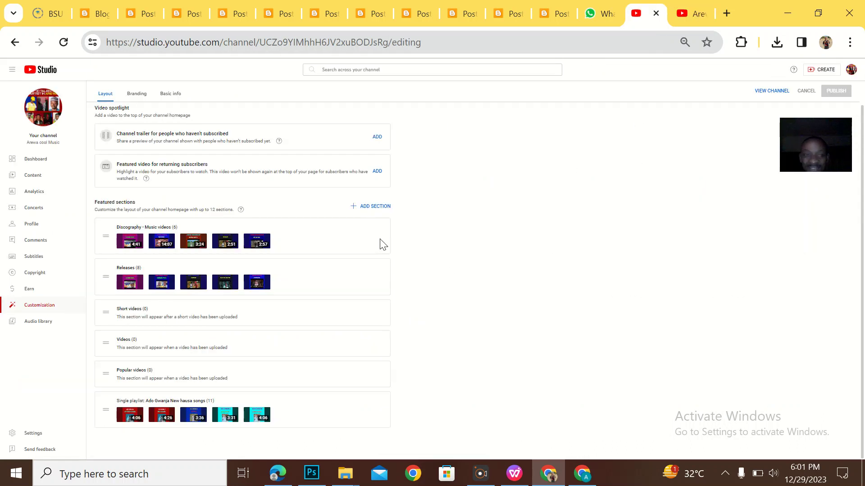
left_click(583, 473)
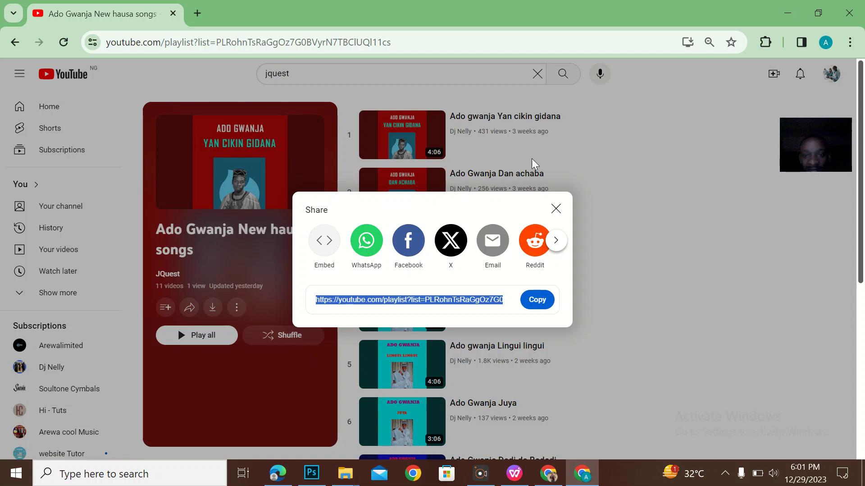
Step: Copy the share link of JQuest's Rabil Jos New hausa songs playlist
left_click(556, 206)
left_click(15, 42)
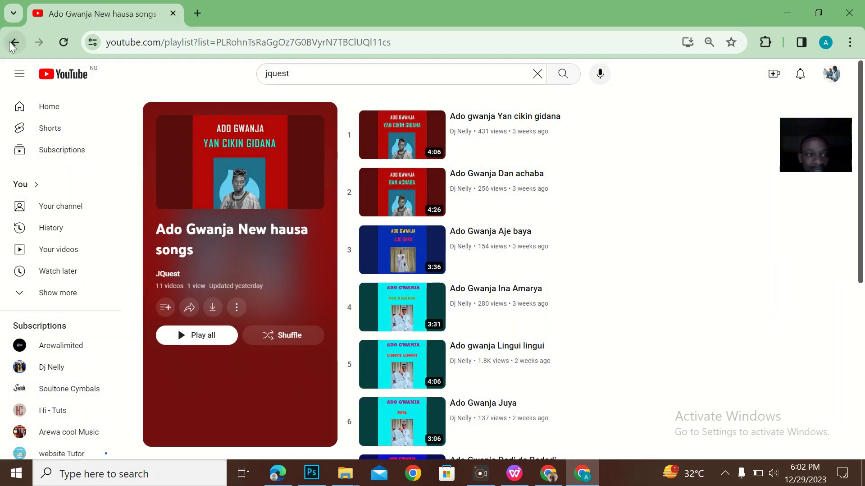
scroll(447, 255, "down", 1)
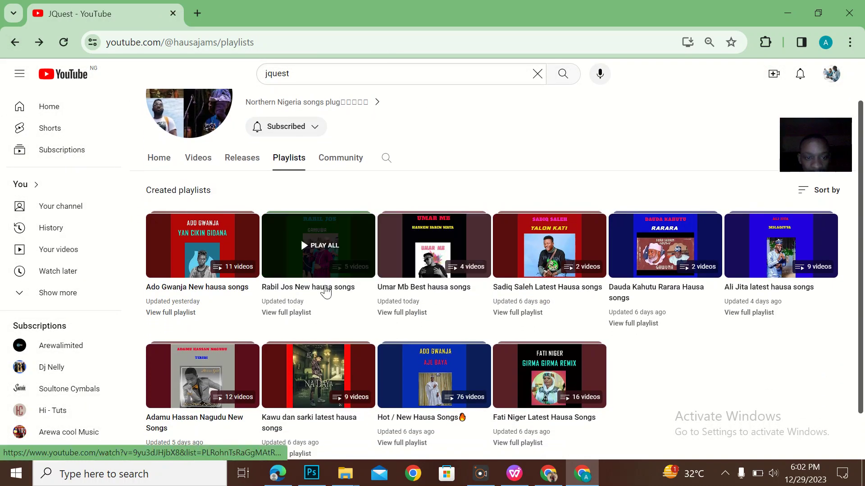
left_click(290, 312)
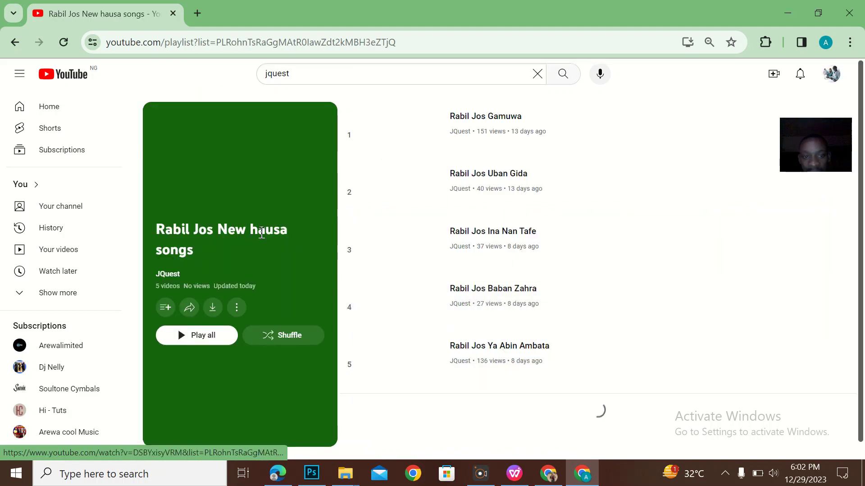
left_click(189, 306)
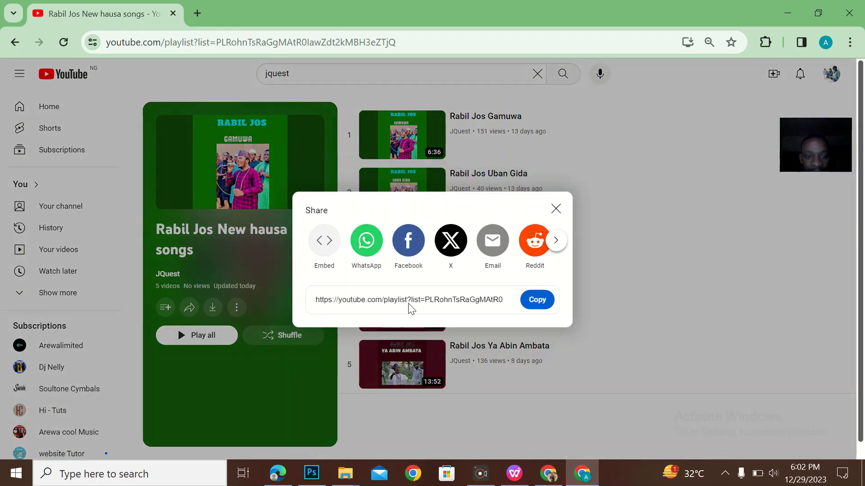
left_click(534, 301)
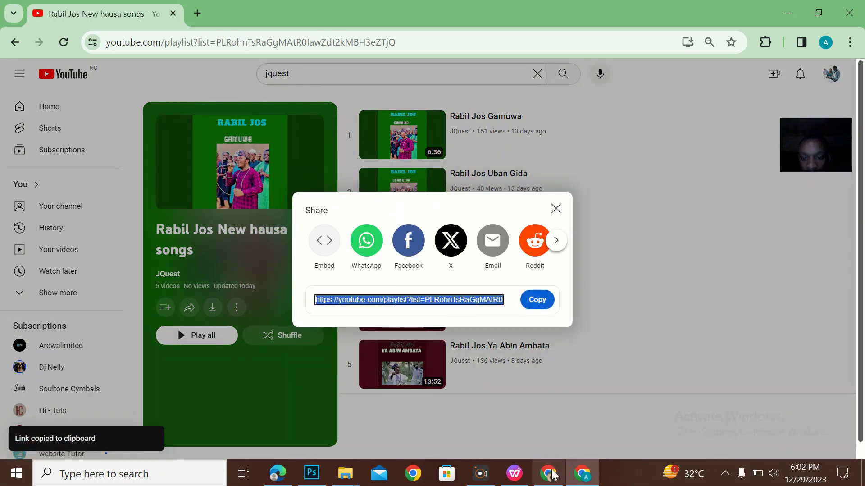
Step: In the Studio layout, start a new Single playlist section
left_click(550, 472)
left_click(377, 206)
left_click(390, 331)
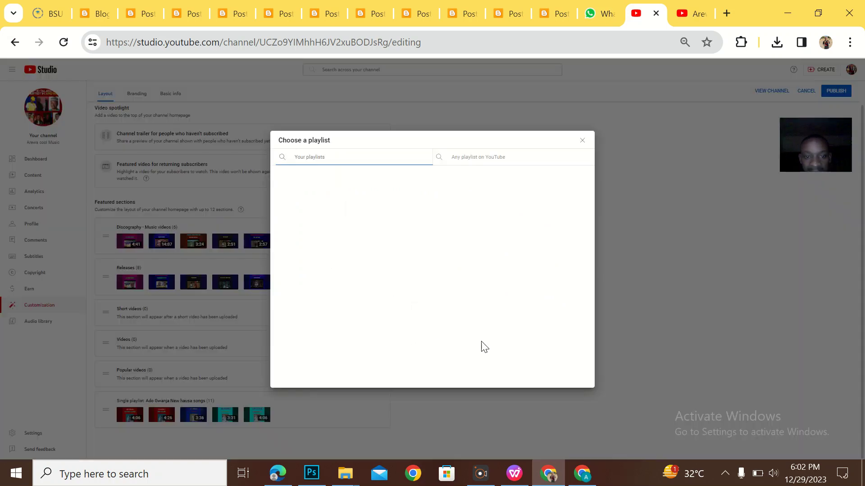
Step: Paste the playlist link and pick Rabil Jos New hausa songs as the section's playlist
left_click(502, 158)
key("ctrl+v")
left_click(295, 193)
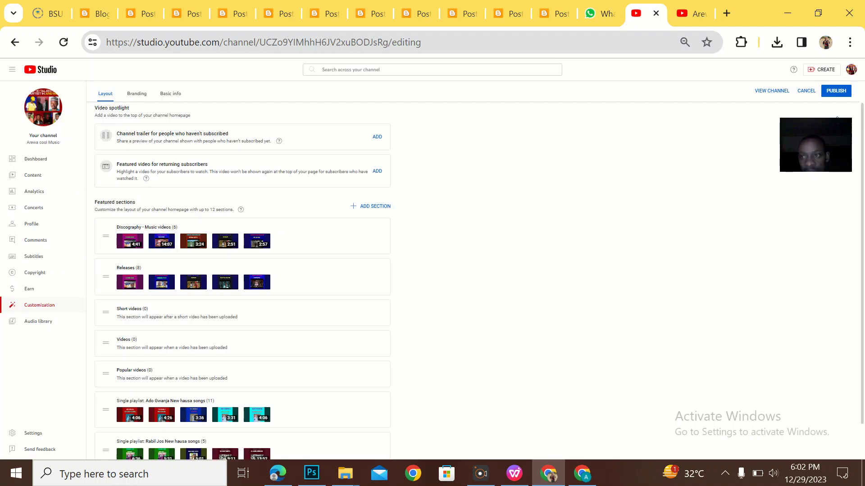
Step: Publish the layout changes, then close the share dialog in the YouTube window
left_click(836, 92)
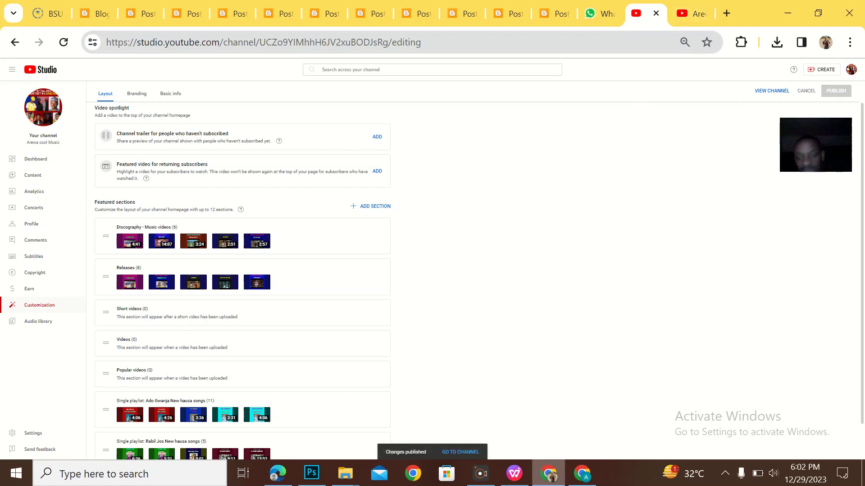
left_click(582, 473)
left_click(556, 208)
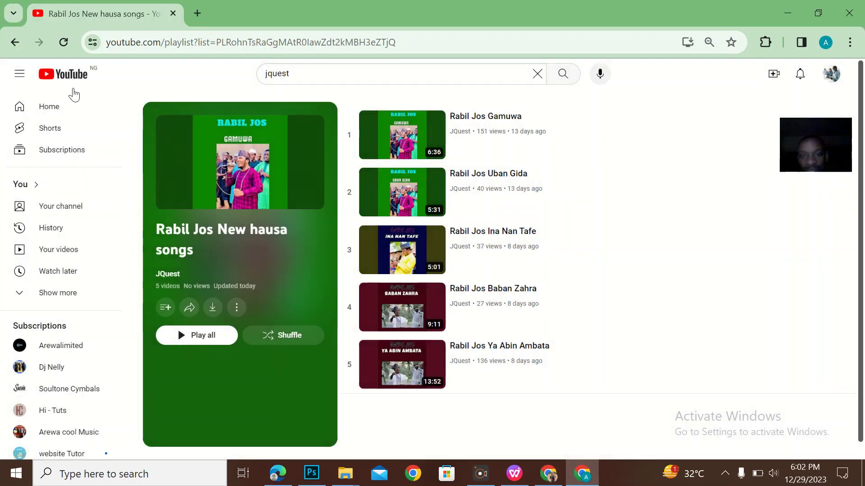
Step: Copy the share link of JQuest's Hot / New Hausa Songs playlist
left_click(15, 42)
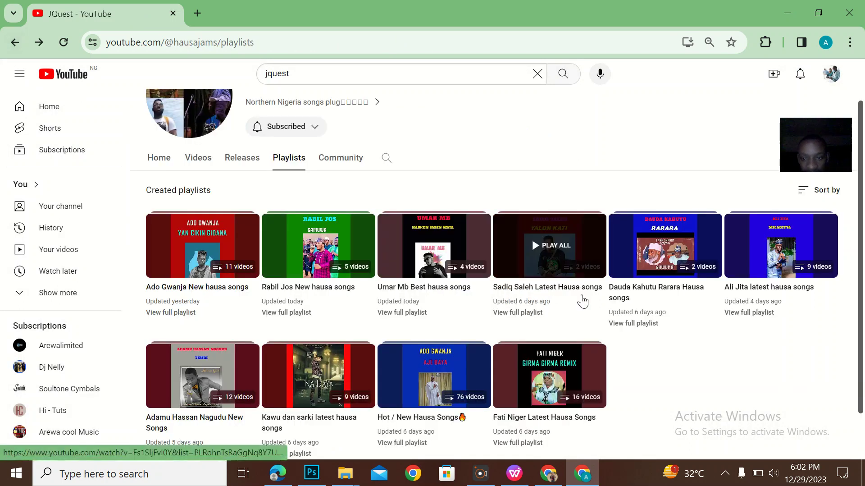
left_click(402, 442)
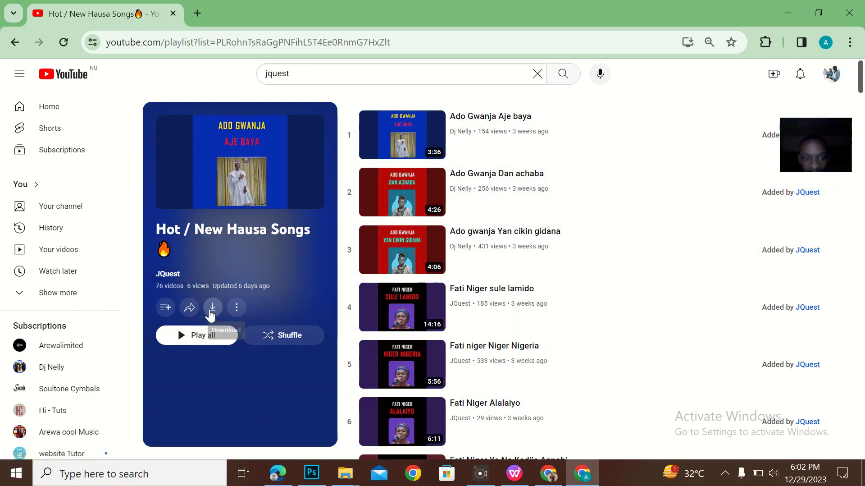
left_click(189, 307)
left_click(536, 299)
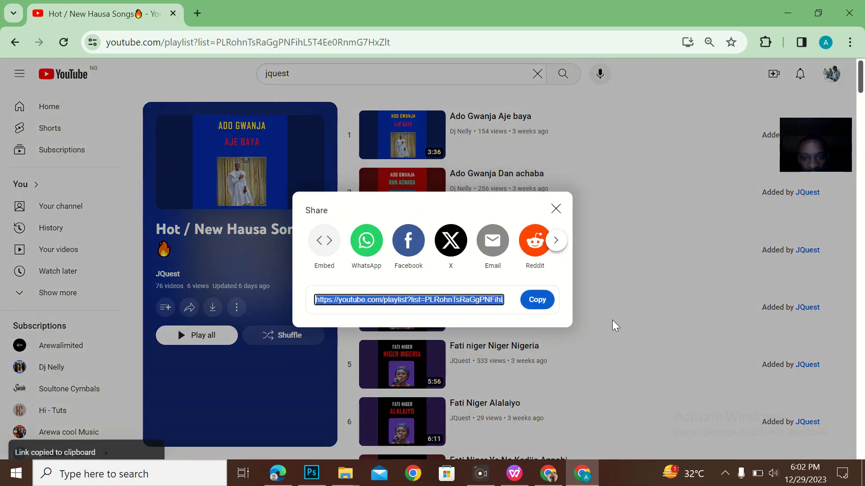
left_click(548, 474)
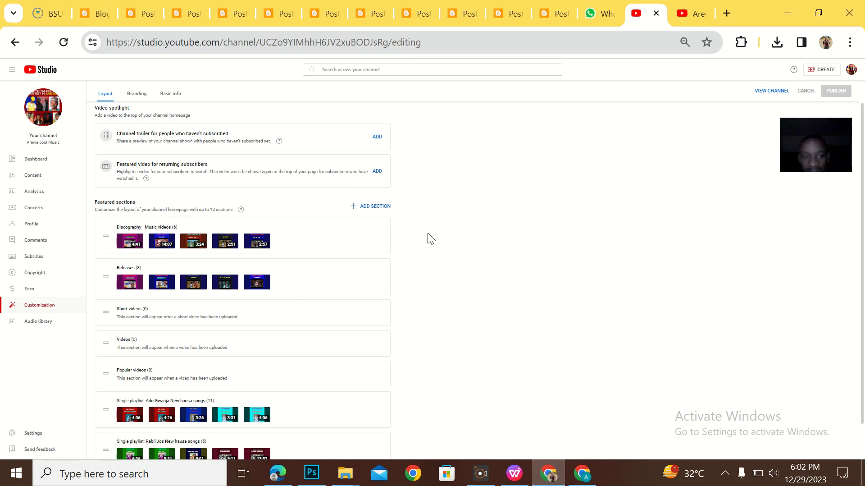
Step: Add a Single playlist section set to Hot / New Hausa Songs (76 videos) via the pasted link
left_click(373, 206)
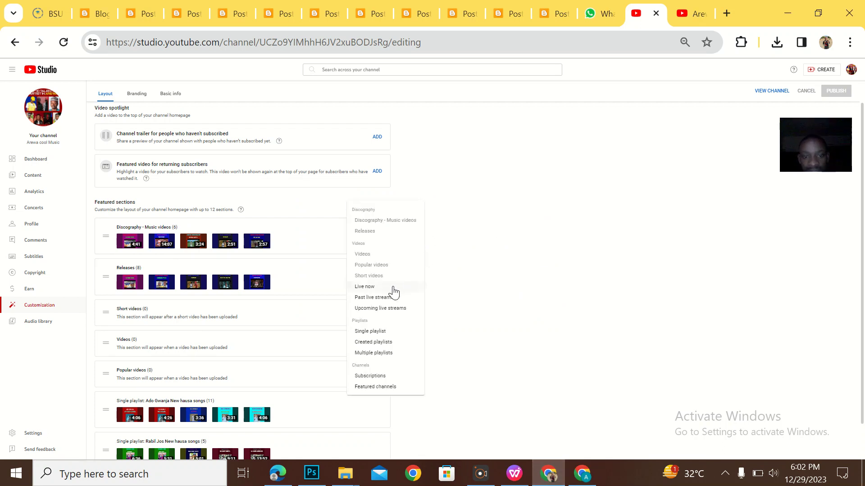
left_click(370, 332)
left_click(489, 157)
key("ctrl+v")
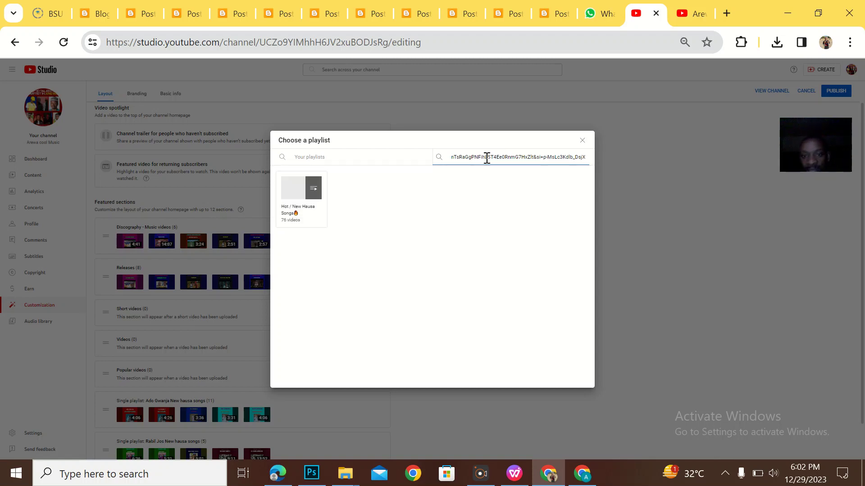
left_click(286, 189)
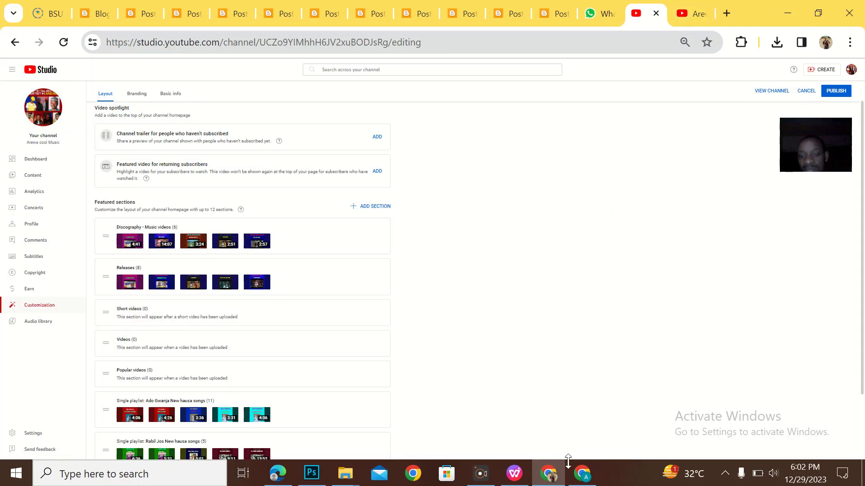
left_click(582, 472)
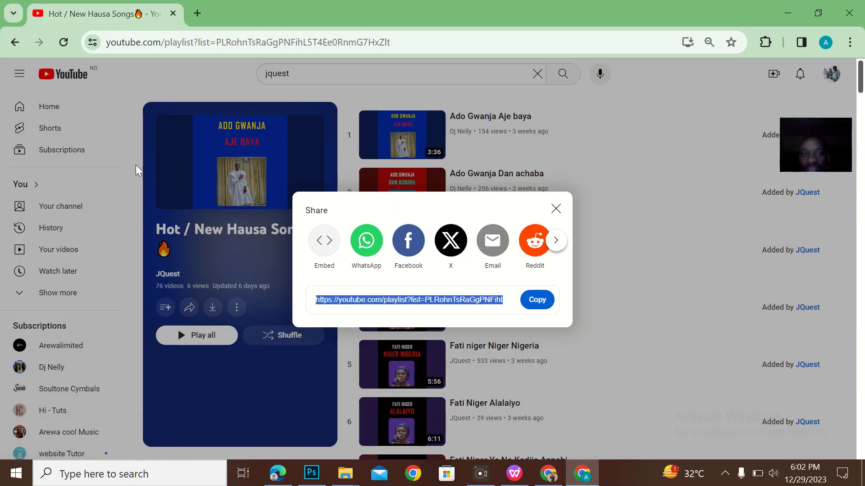
Step: Copy the share link of JQuest's Umar Mb Best hausa songs playlist (4 videos)
left_click(556, 209)
left_click(10, 43)
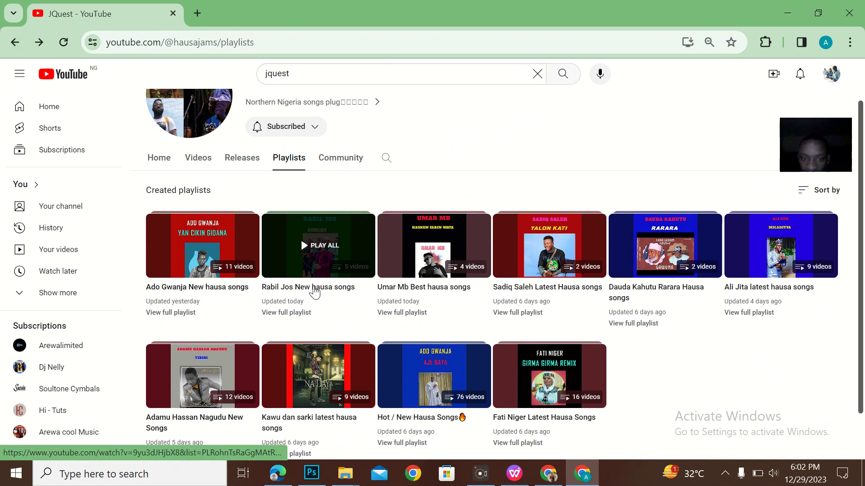
scroll(382, 282, "down", 1)
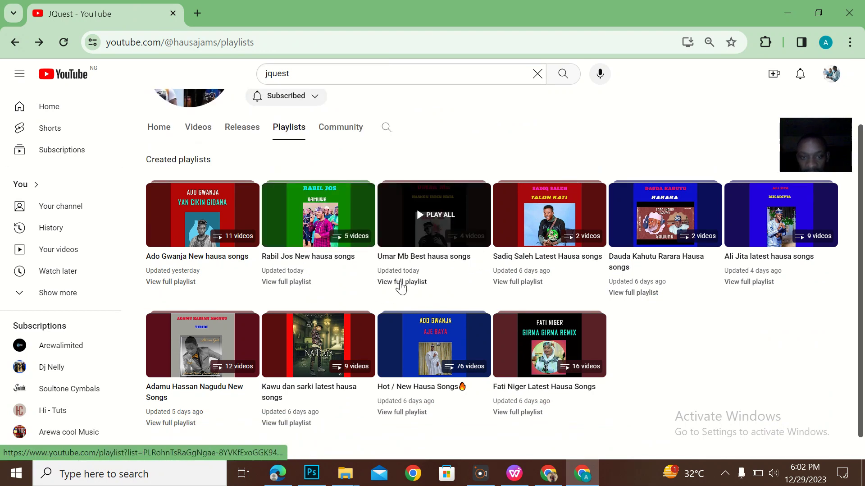
left_click(400, 283)
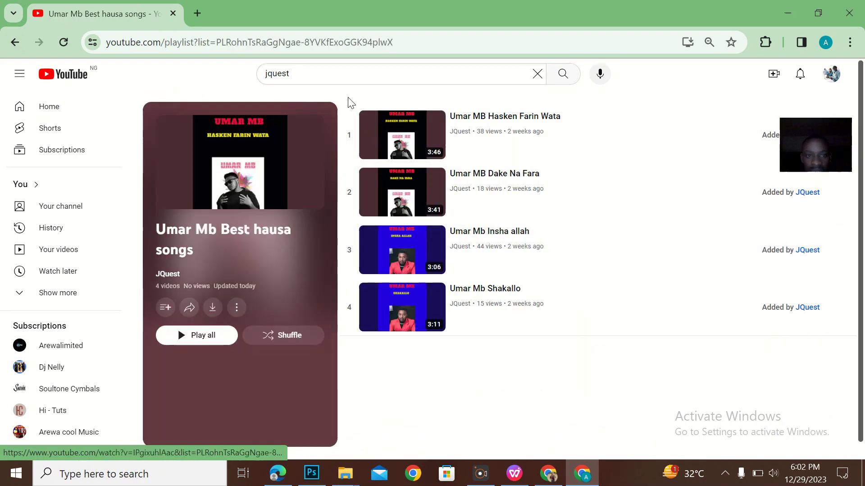
left_click(190, 307)
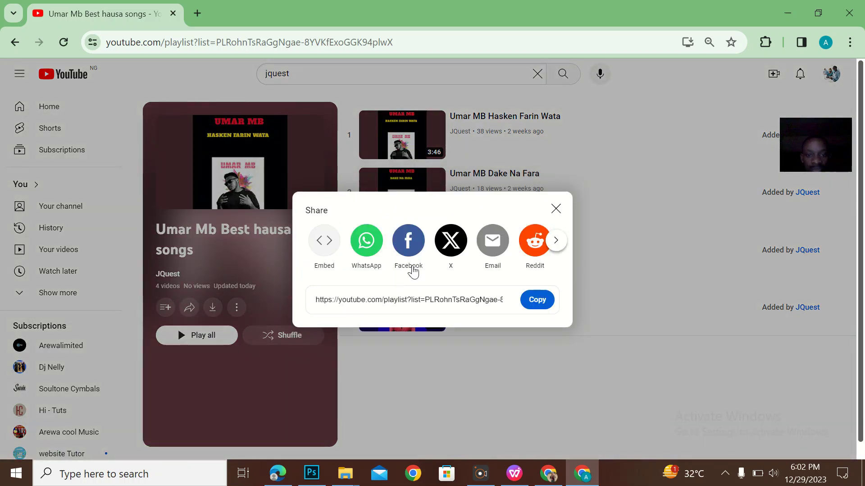
left_click(537, 299)
left_click(549, 473)
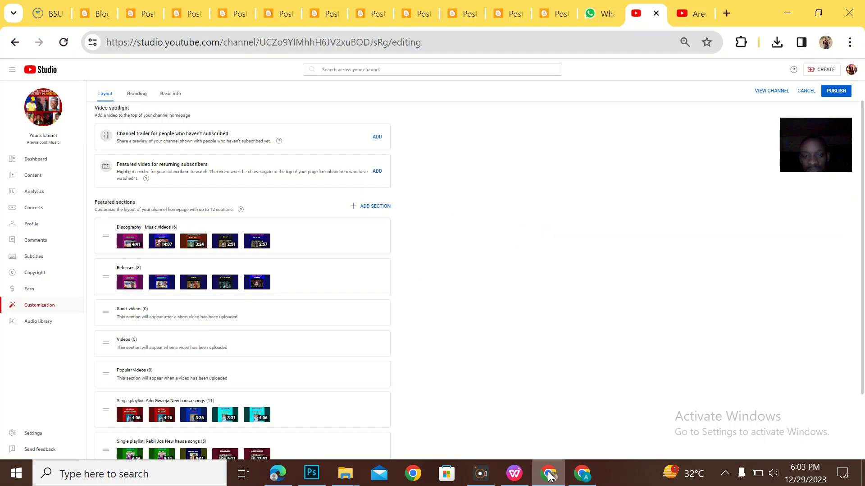
Step: Add a Single playlist section with the pasted Umar Mb Best hausa songs link and publish
left_click(375, 208)
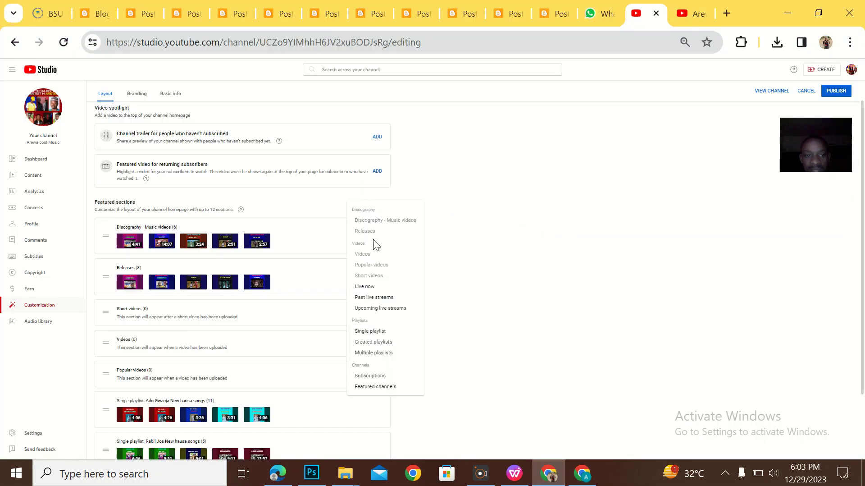
left_click(370, 332)
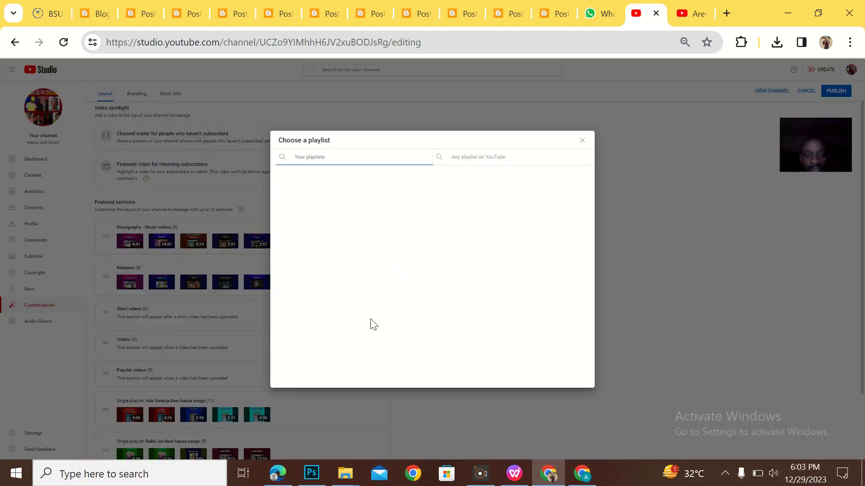
key("ctrl+v")
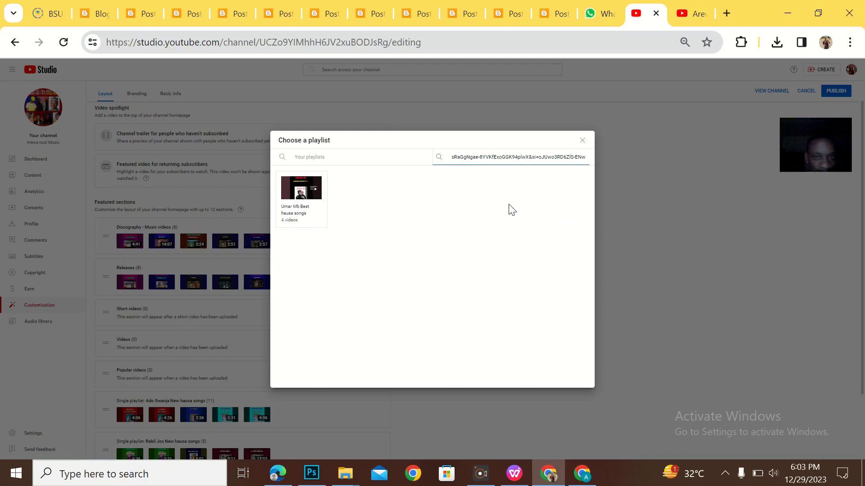
key("Escape")
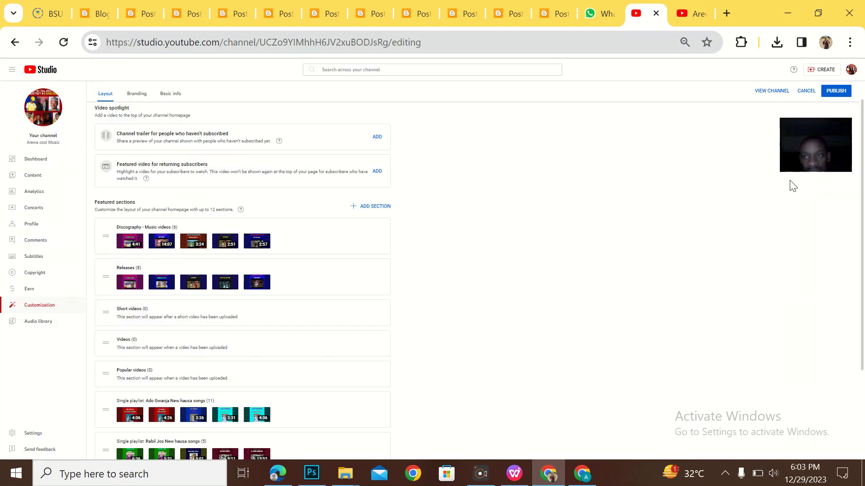
left_click(837, 92)
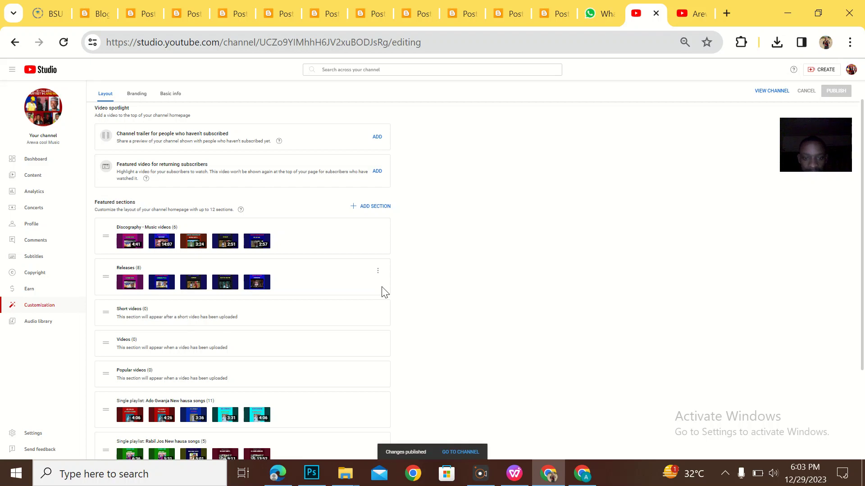
left_click(692, 14)
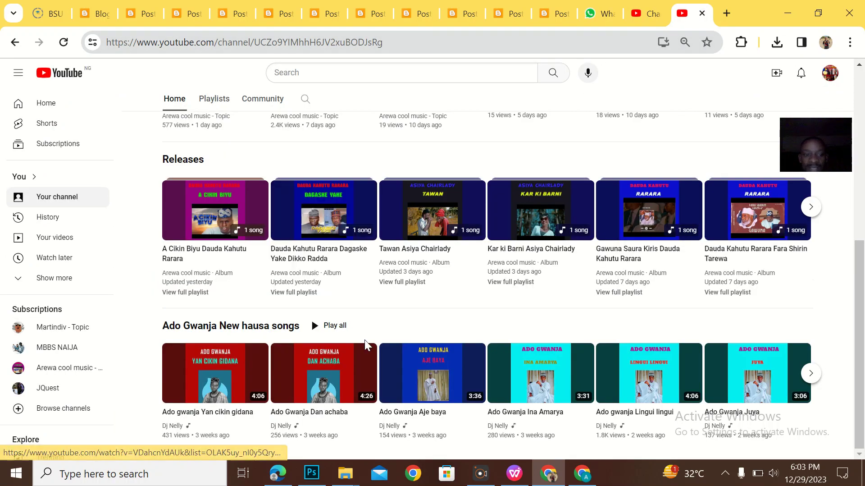
Step: Reload the Arewa cool Music channel page and scroll through the Ado Gwanja, Rabil Jos, Hot / New and Umar Mb rows
scroll(317, 303, "up", 4)
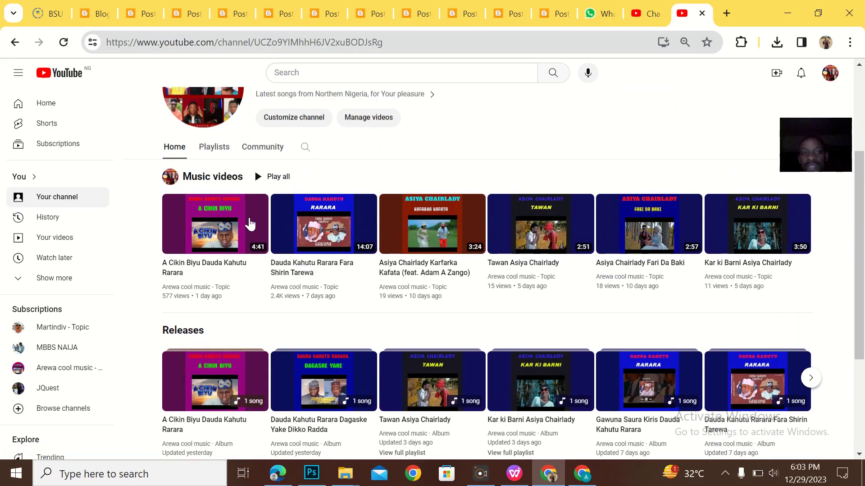
left_click(64, 42)
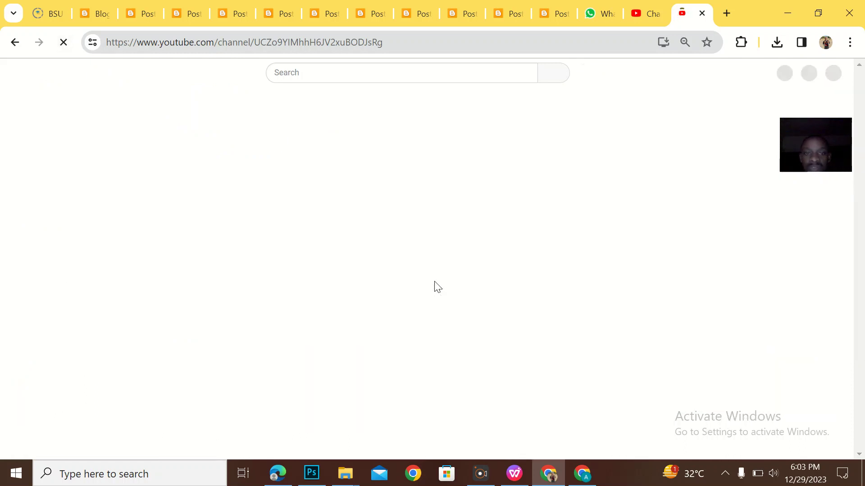
scroll(435, 283, "down", 5)
scroll(435, 286, "down", 8)
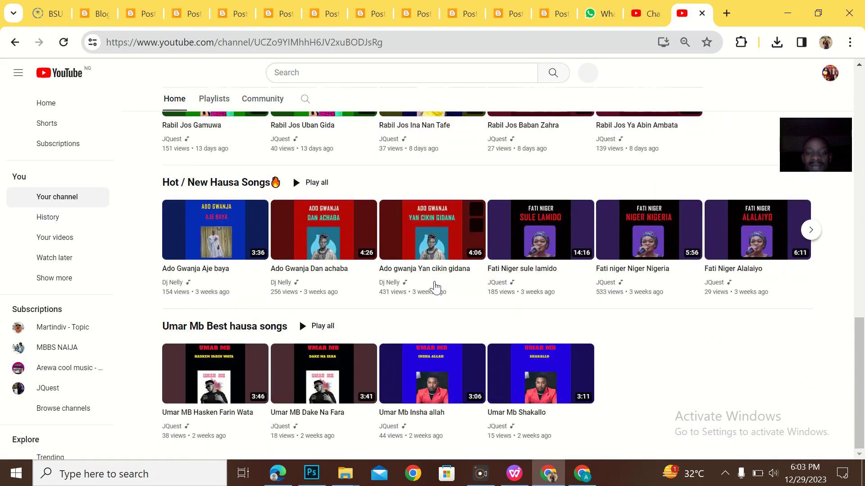
scroll(434, 283, "up", 8)
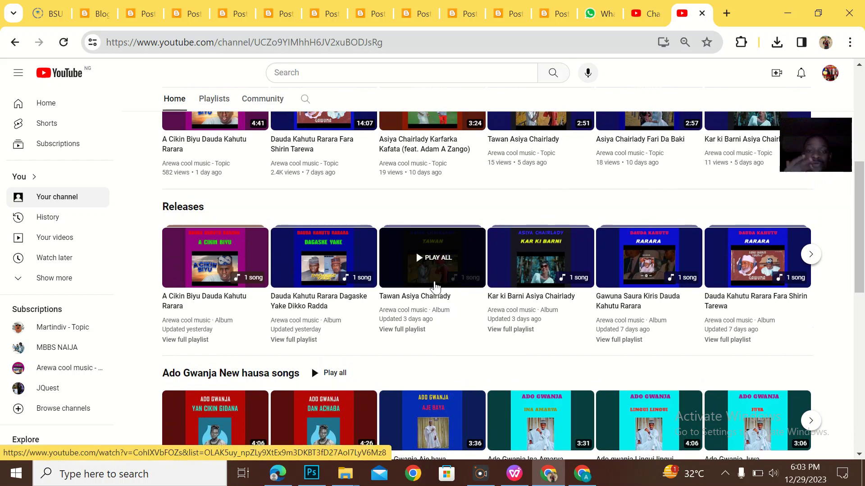
scroll(435, 286, "up", 6)
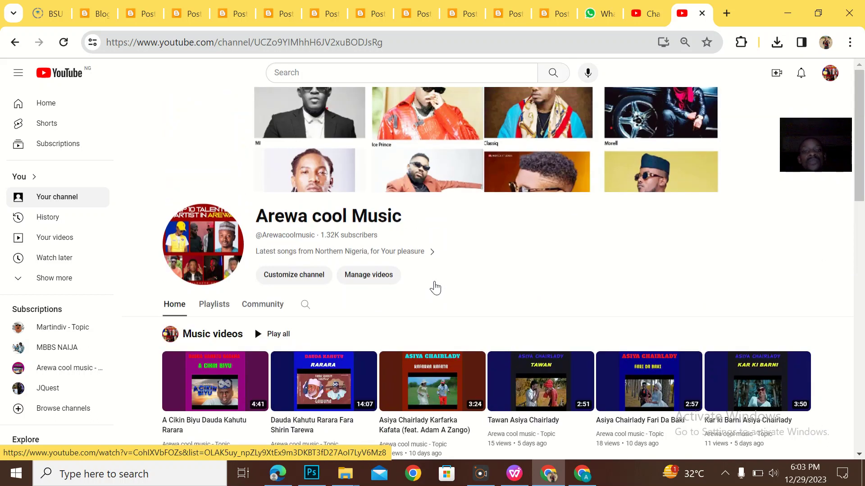